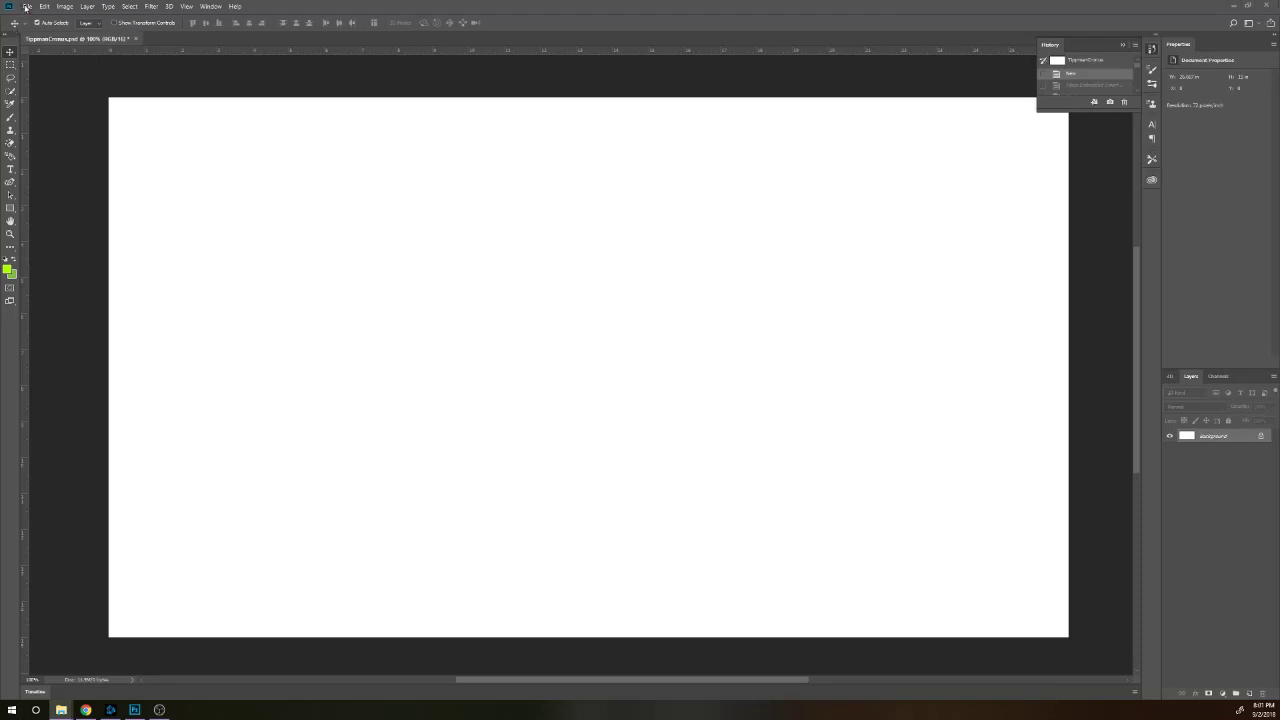
click(27, 7)
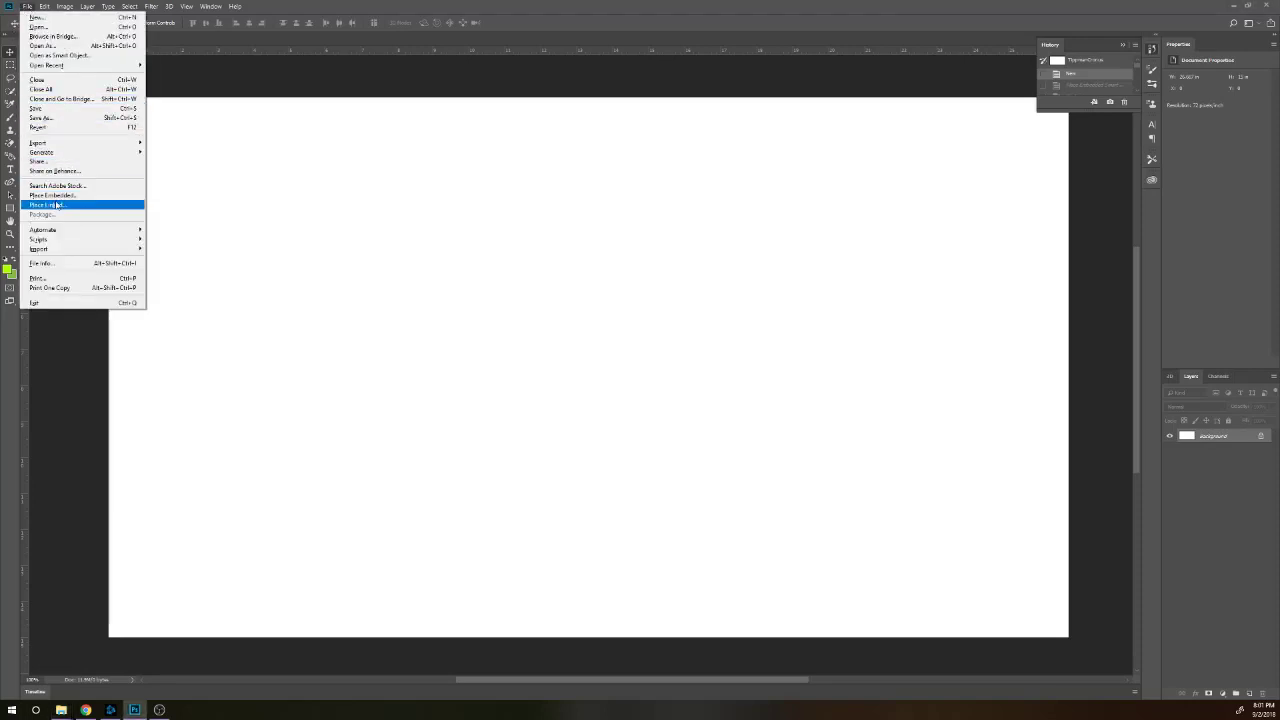
click(38, 17)
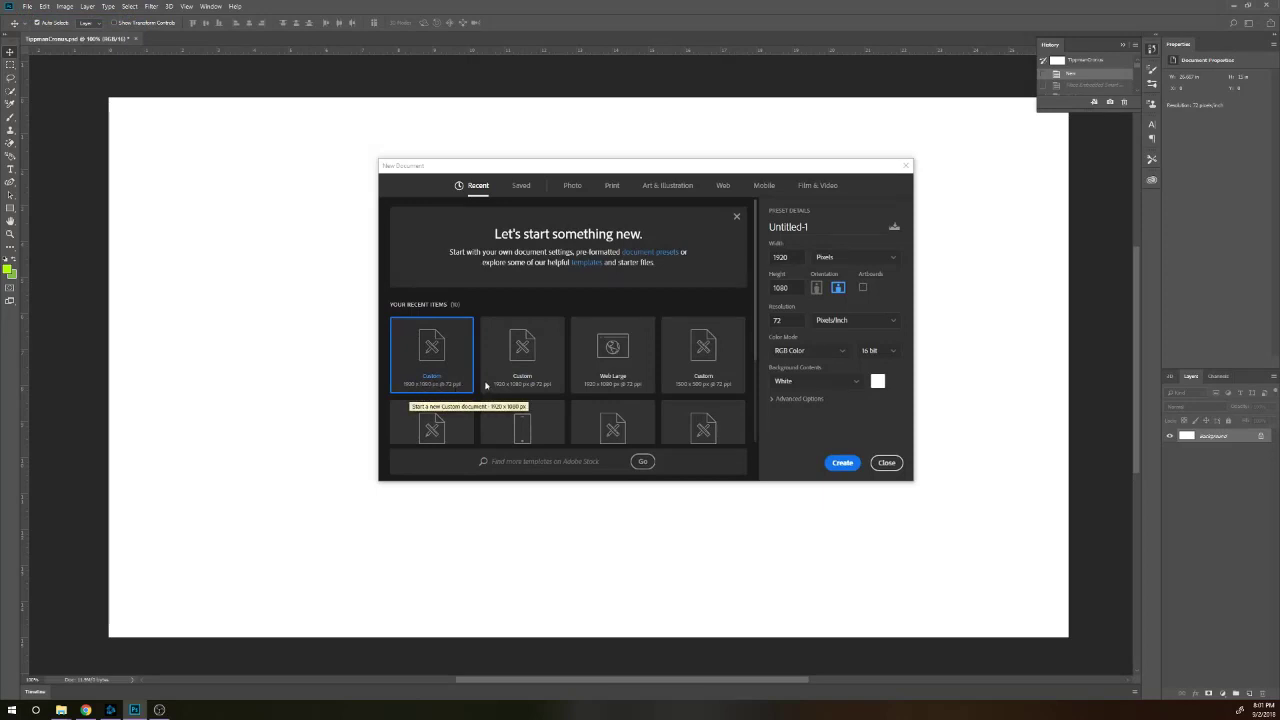
click(884, 463)
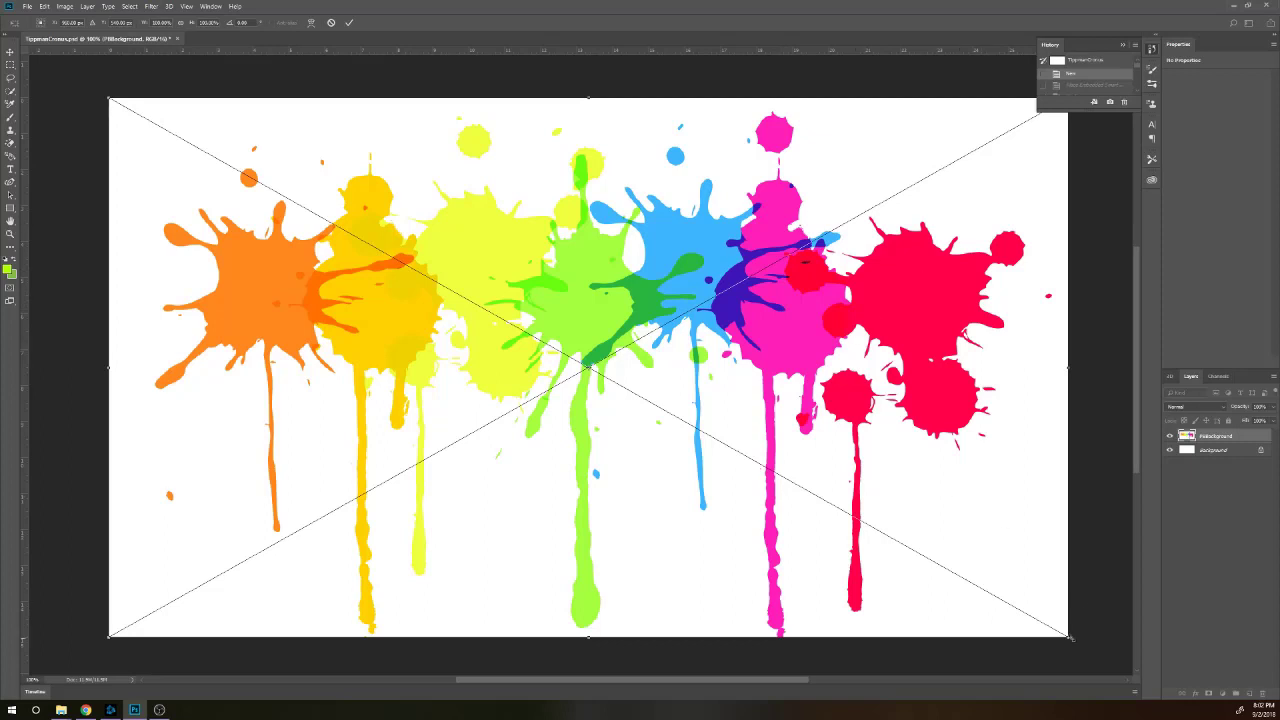
- Enlarge the placed paint-splatter image past the canvas edges and commit its placement as the background
drag(1070, 637, 1128, 670)
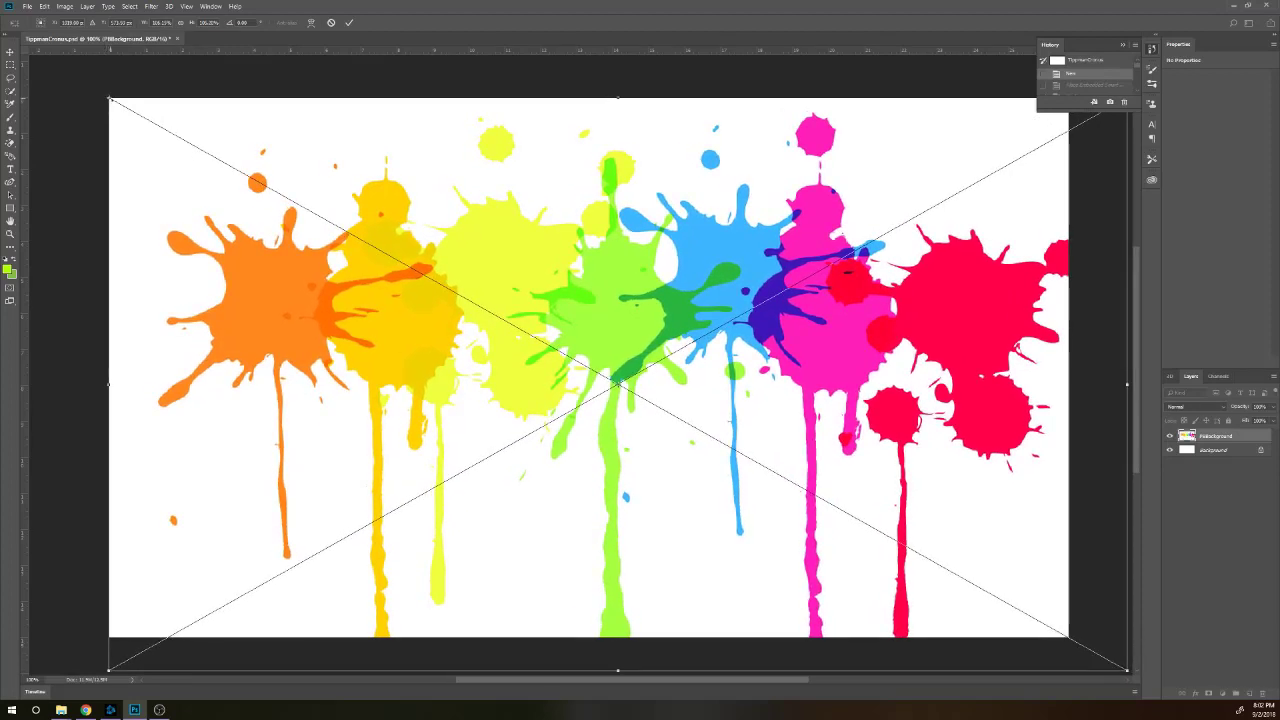
drag(109, 99, 28, 73)
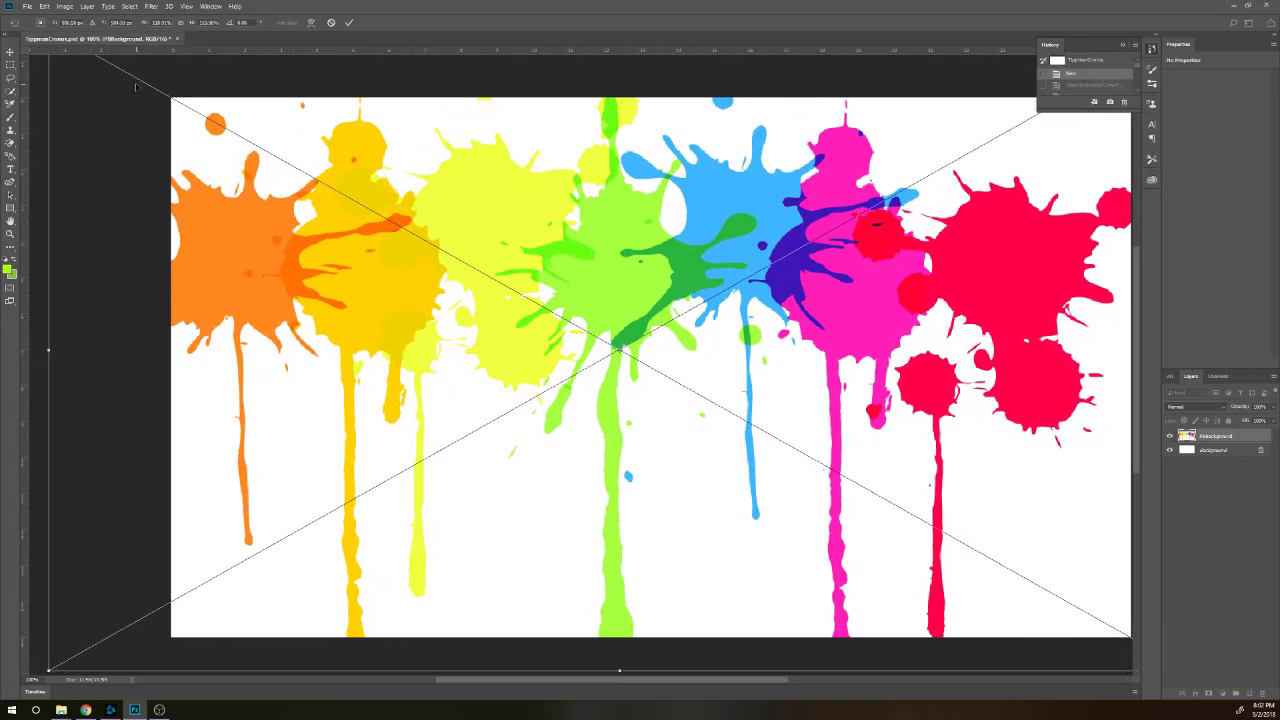
scroll(46, 80, up, 1)
drag(52, 72, 69, 82)
key(Return)
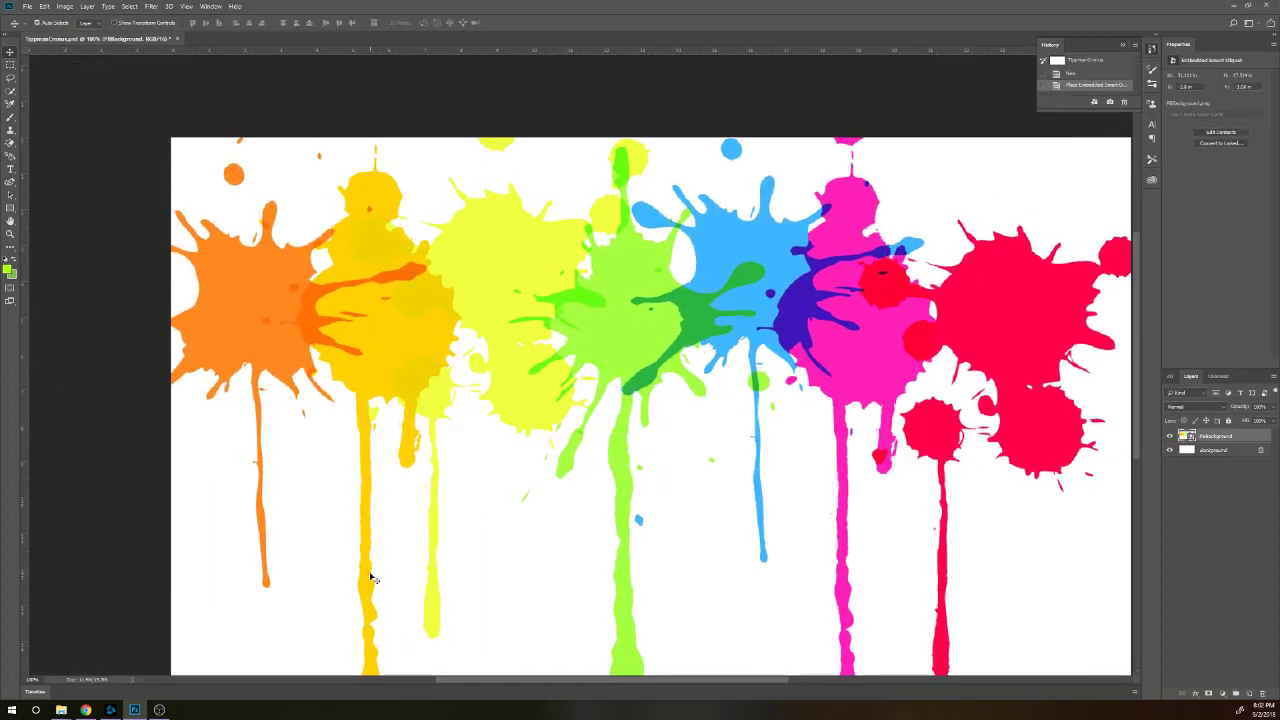
mouse_move(490, 681)
mouse_down()
mouse_move(521, 682)
mouse_move(509, 684)
mouse_up()
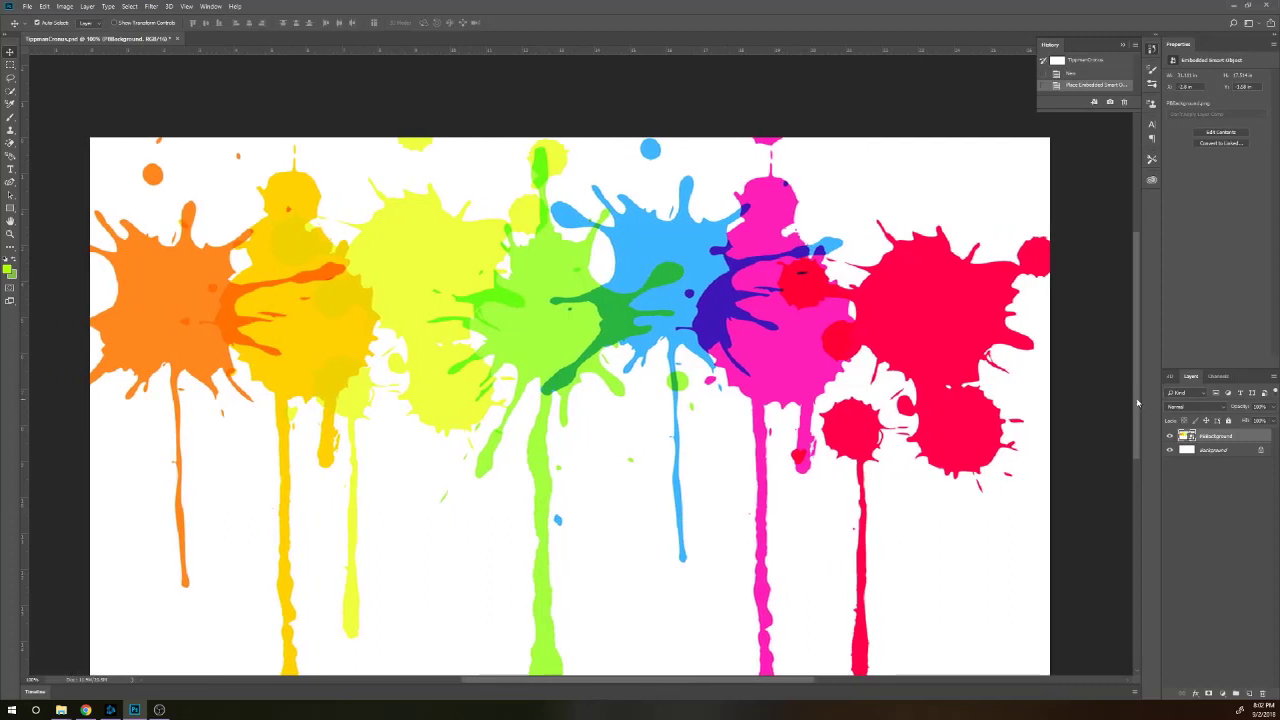
drag(1137, 403, 1145, 421)
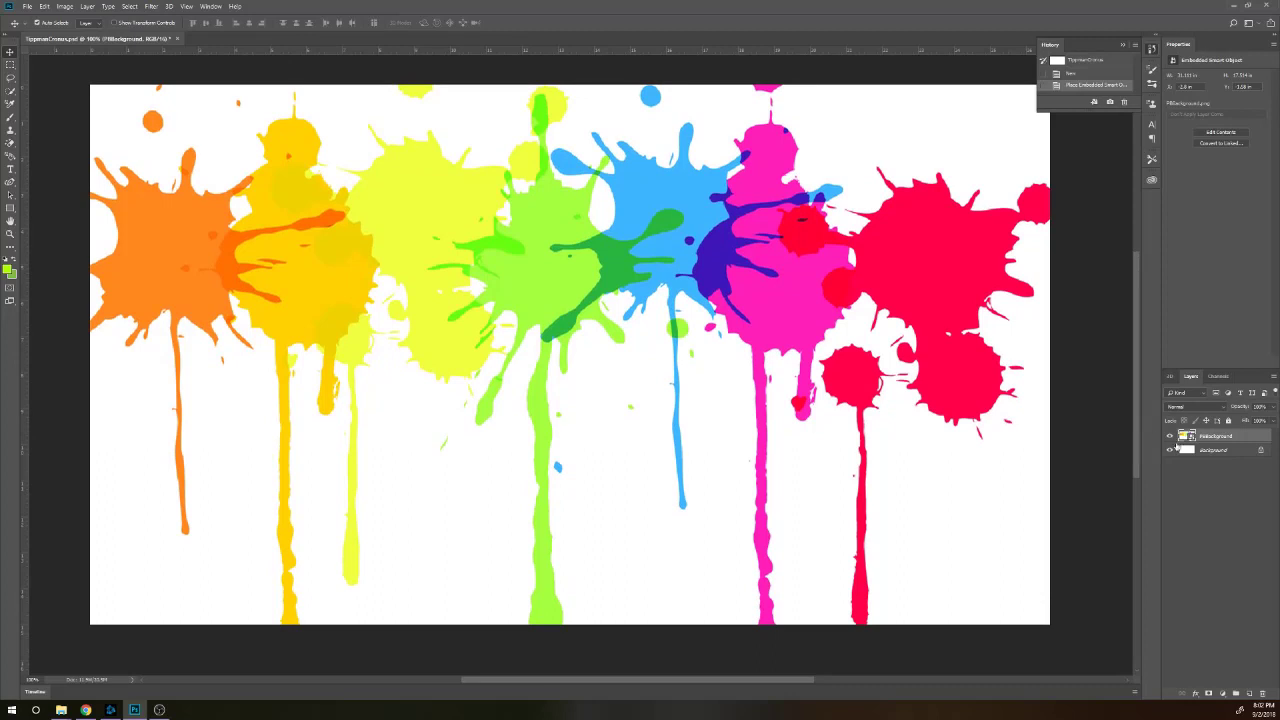
- Try Drop Shadow and Bevel & Emboss effects on the paint-splatter layer
key(v)
double_click(1256, 438)
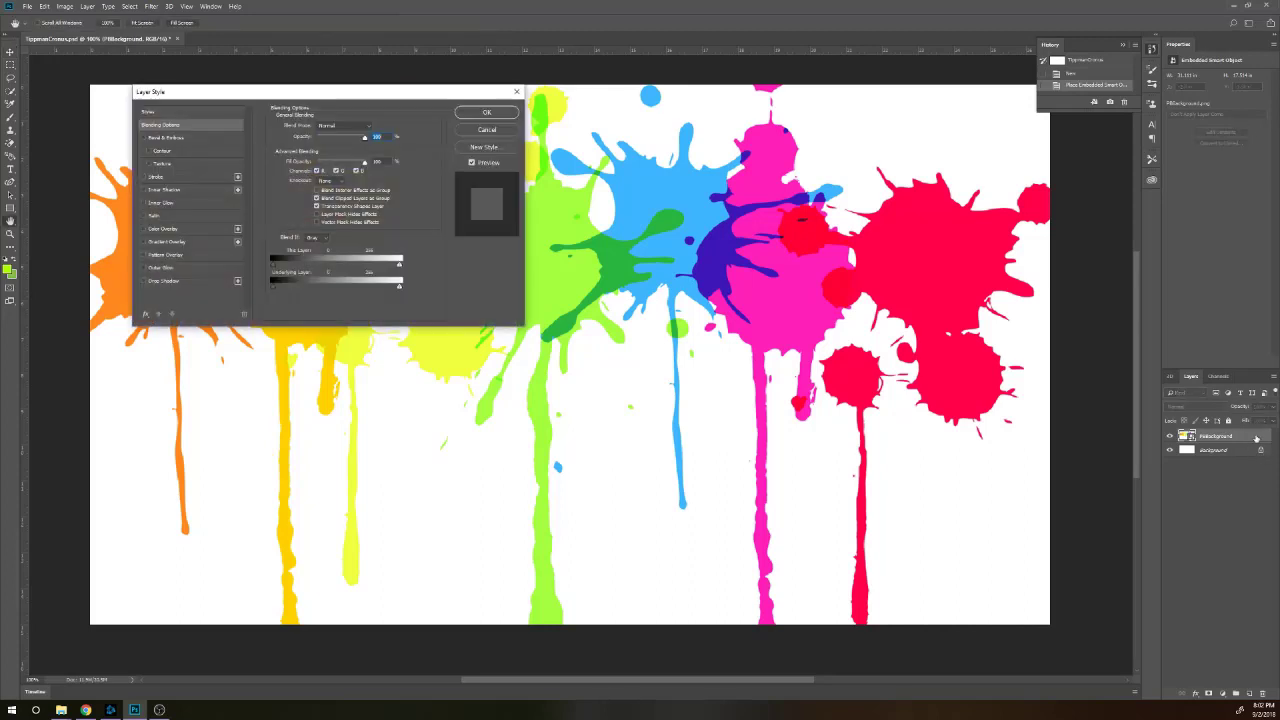
click(143, 281)
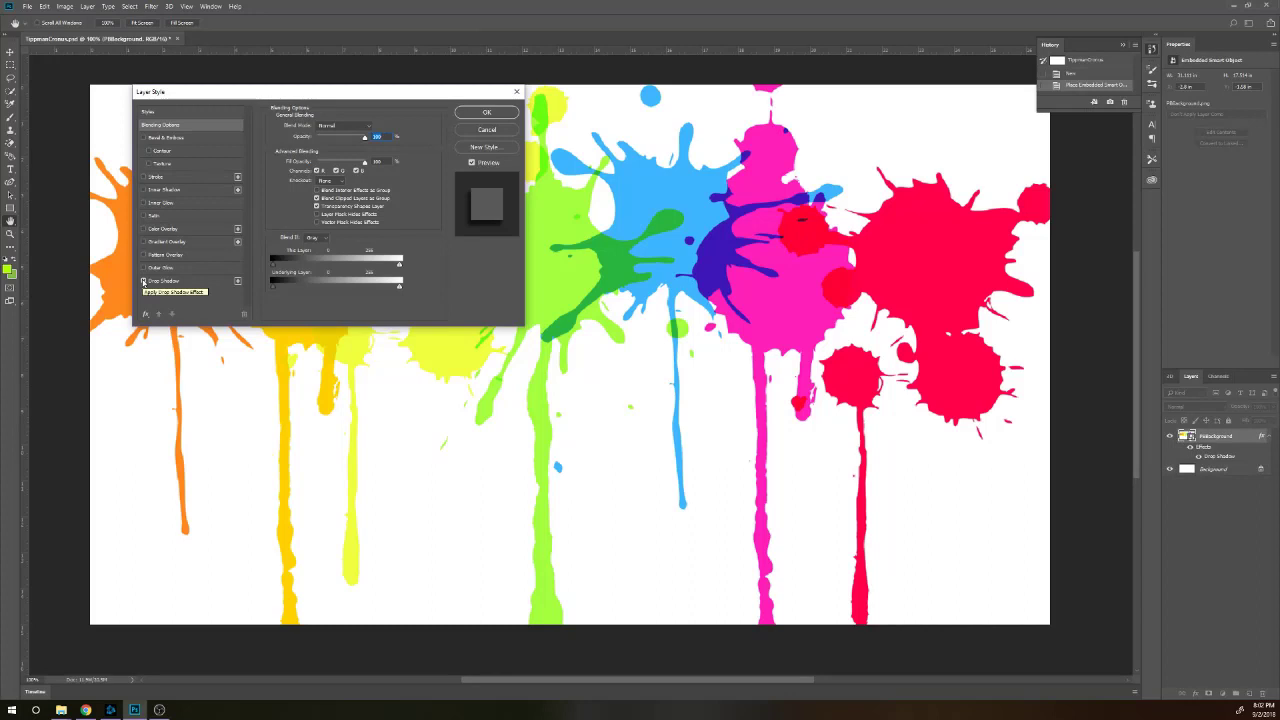
click(145, 138)
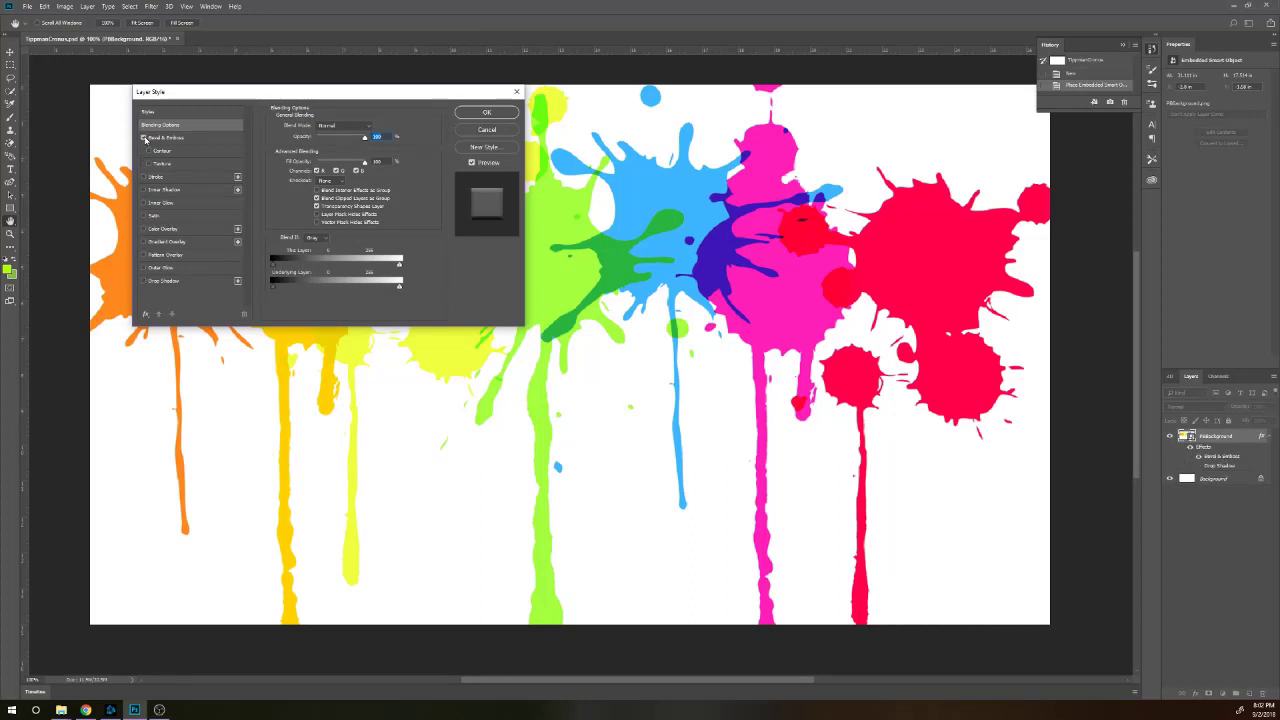
click(489, 112)
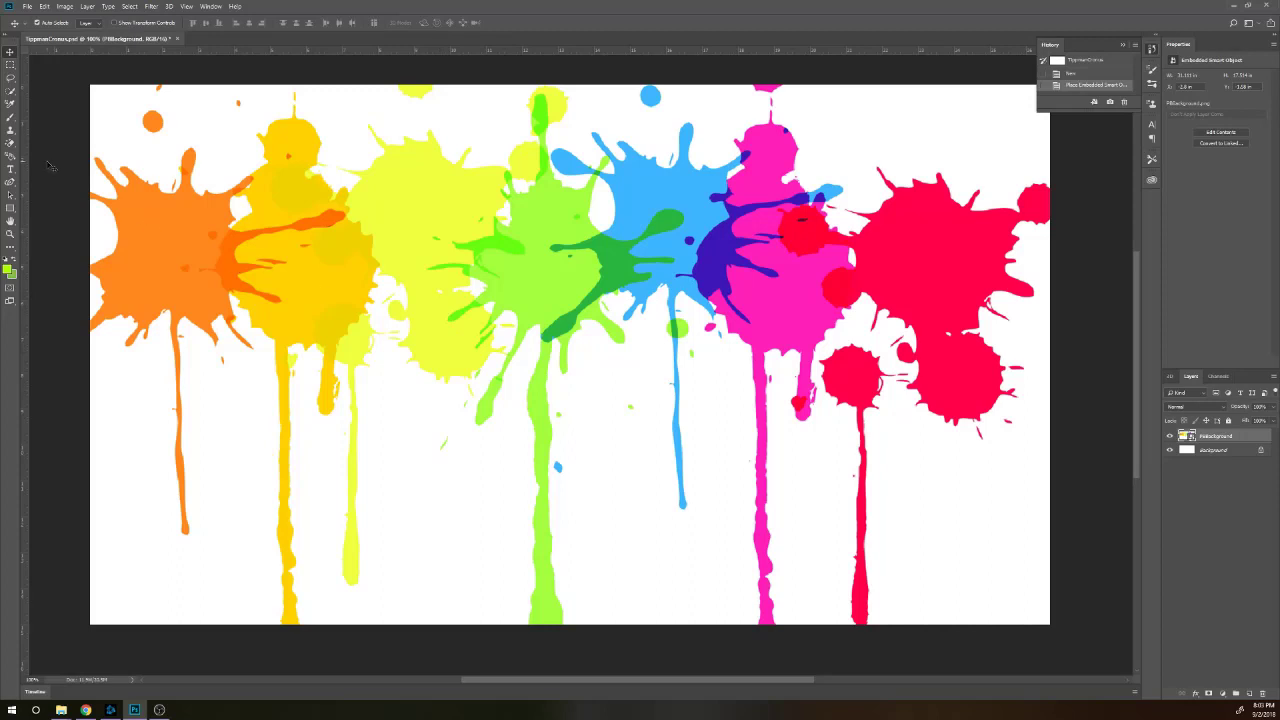
- Rasterize the paint-splatter layer and erase its white areas around the orange splat with the Magic Eraser
click(9, 143)
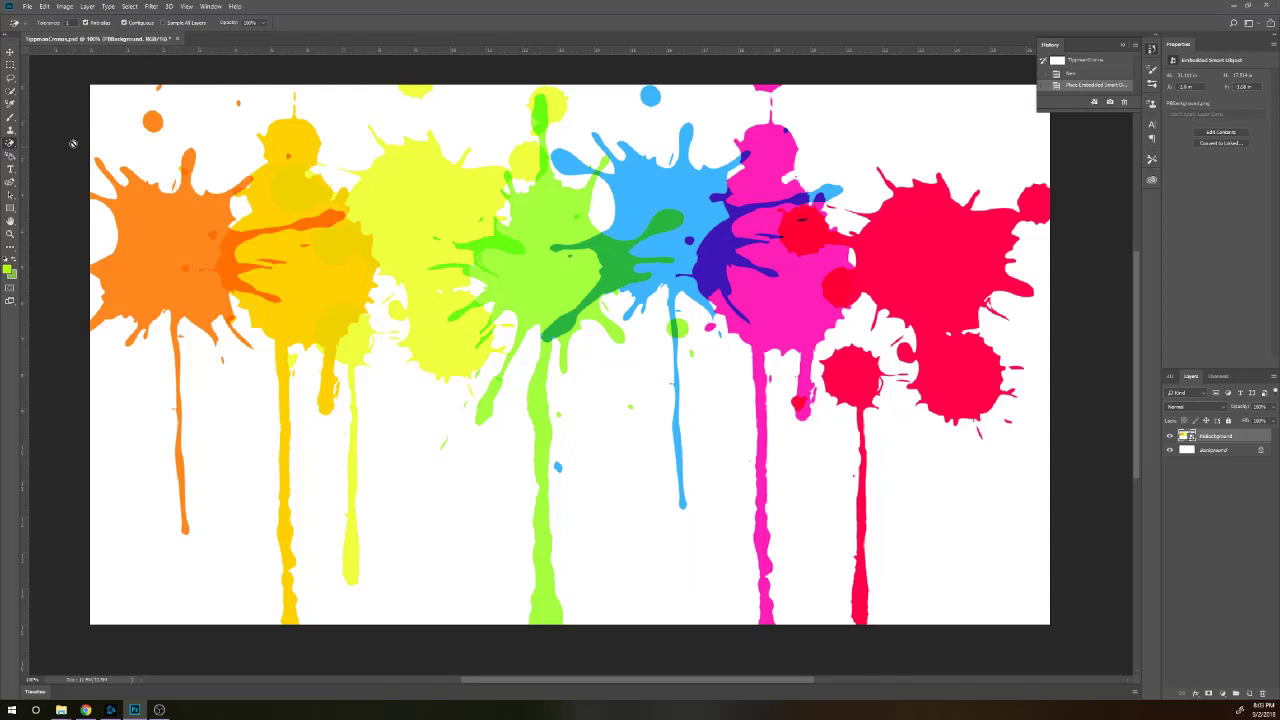
click(166, 157)
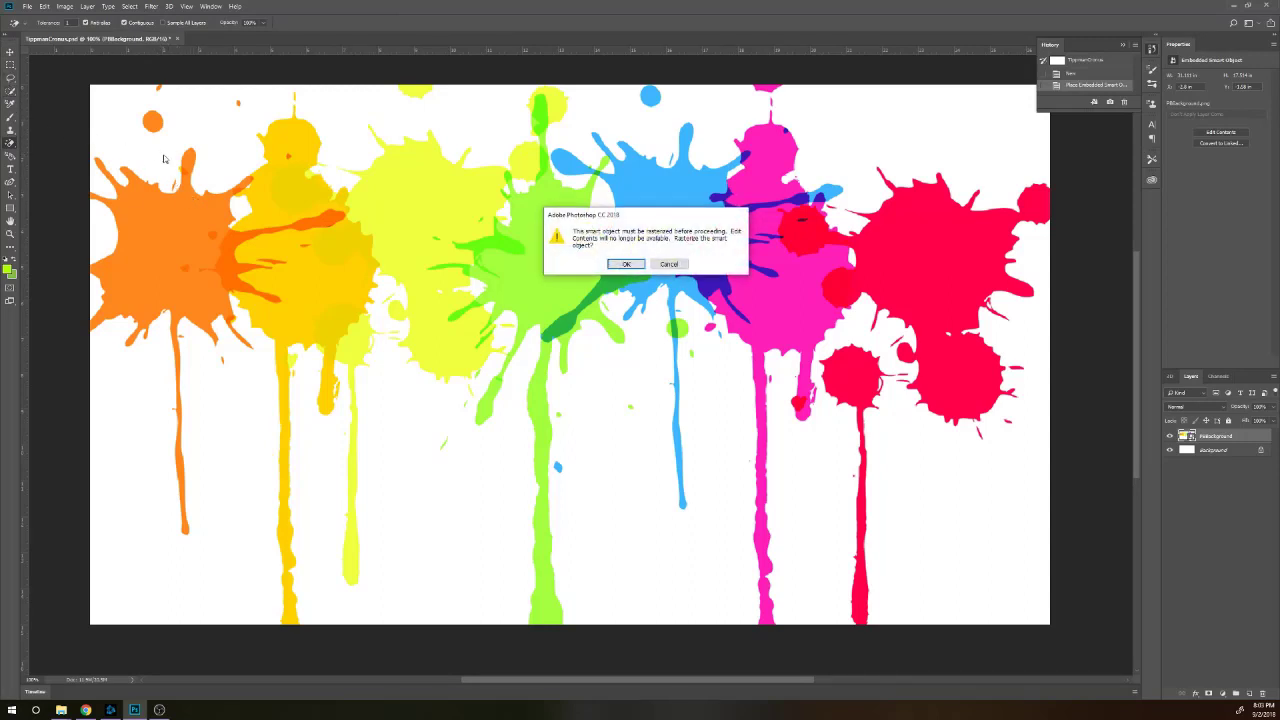
click(616, 264)
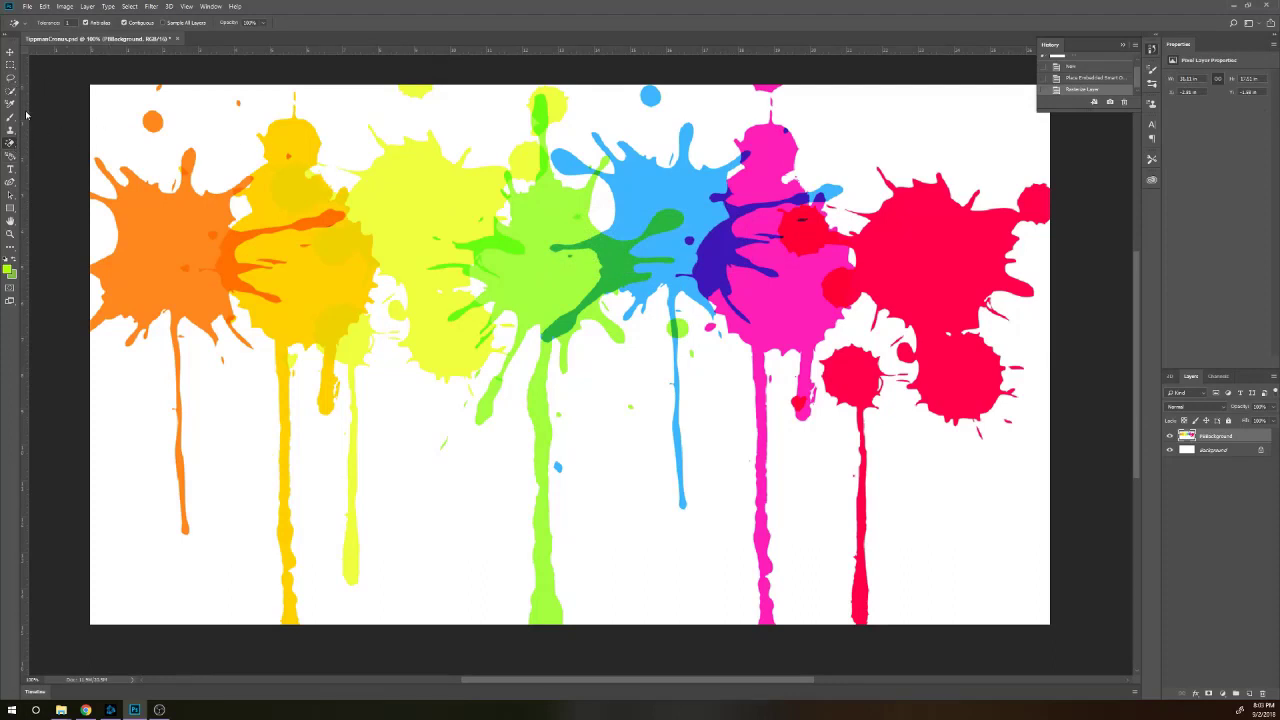
click(10, 51)
click(10, 144)
click(114, 125)
click(123, 137)
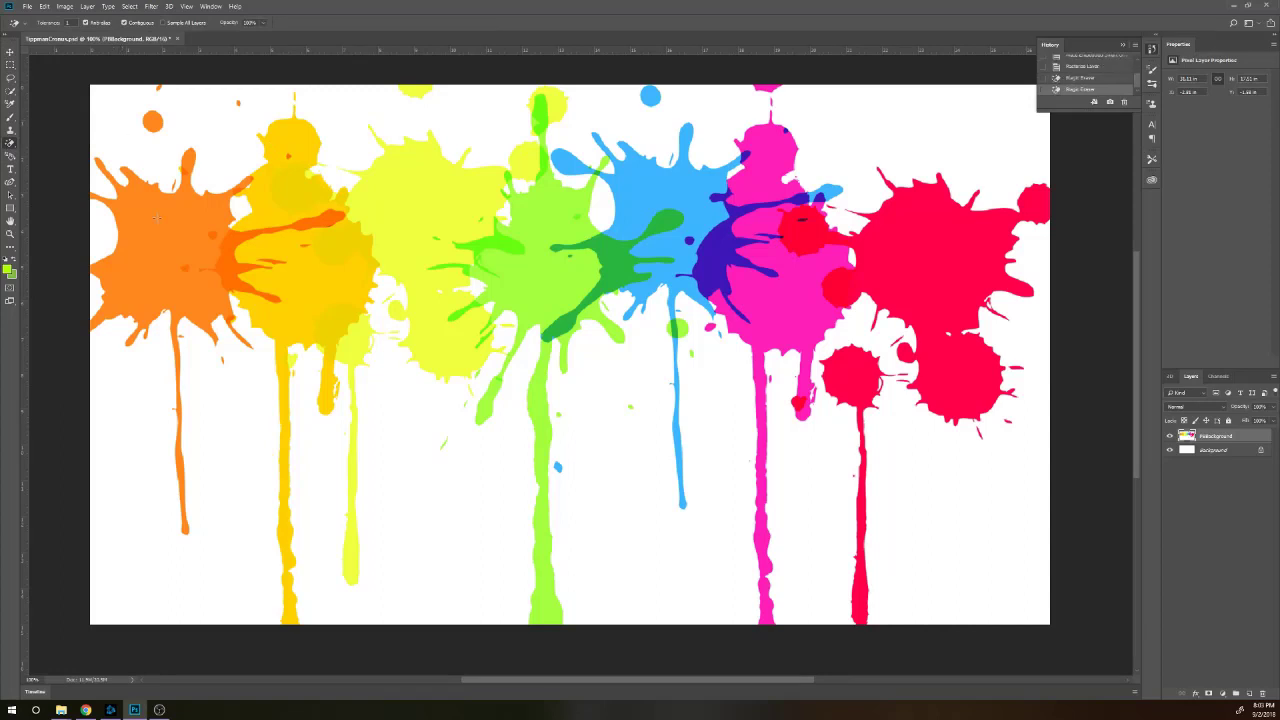
click(236, 421)
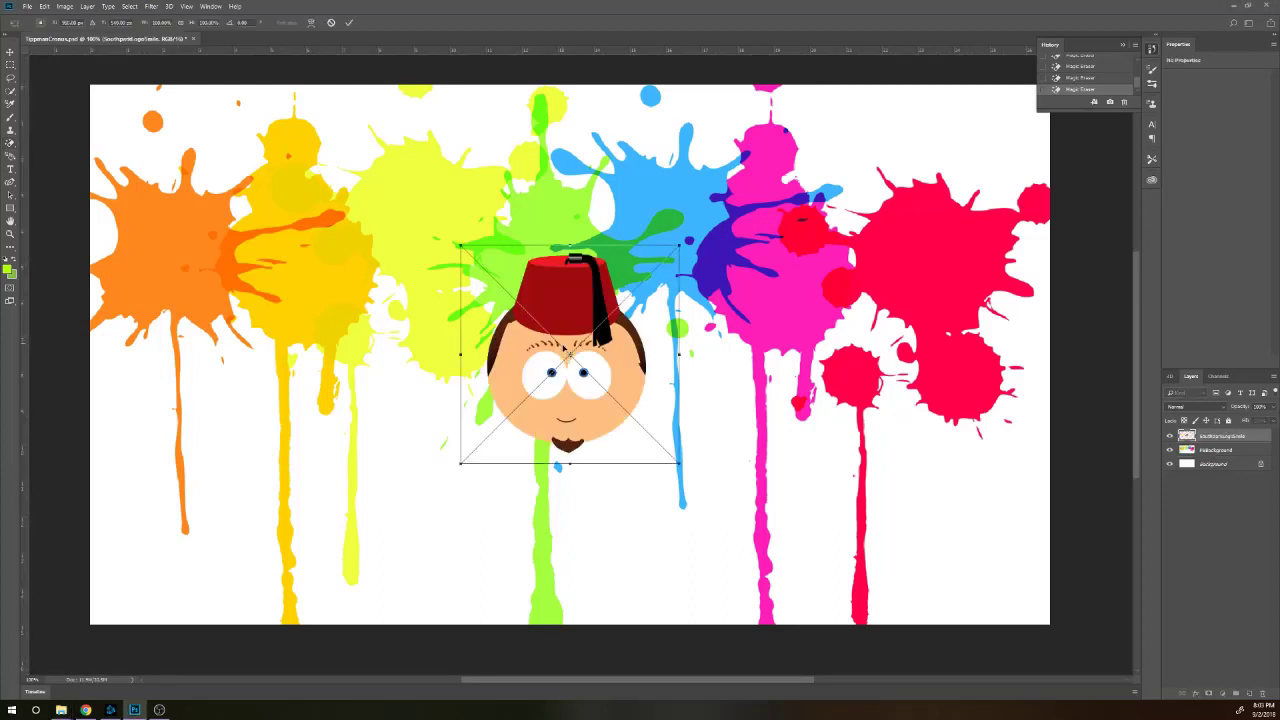
- Move the placed cartoon head with the fez to the canvas's left side and enlarge it proportionally to most of the canvas height
drag(574, 358, 229, 364)
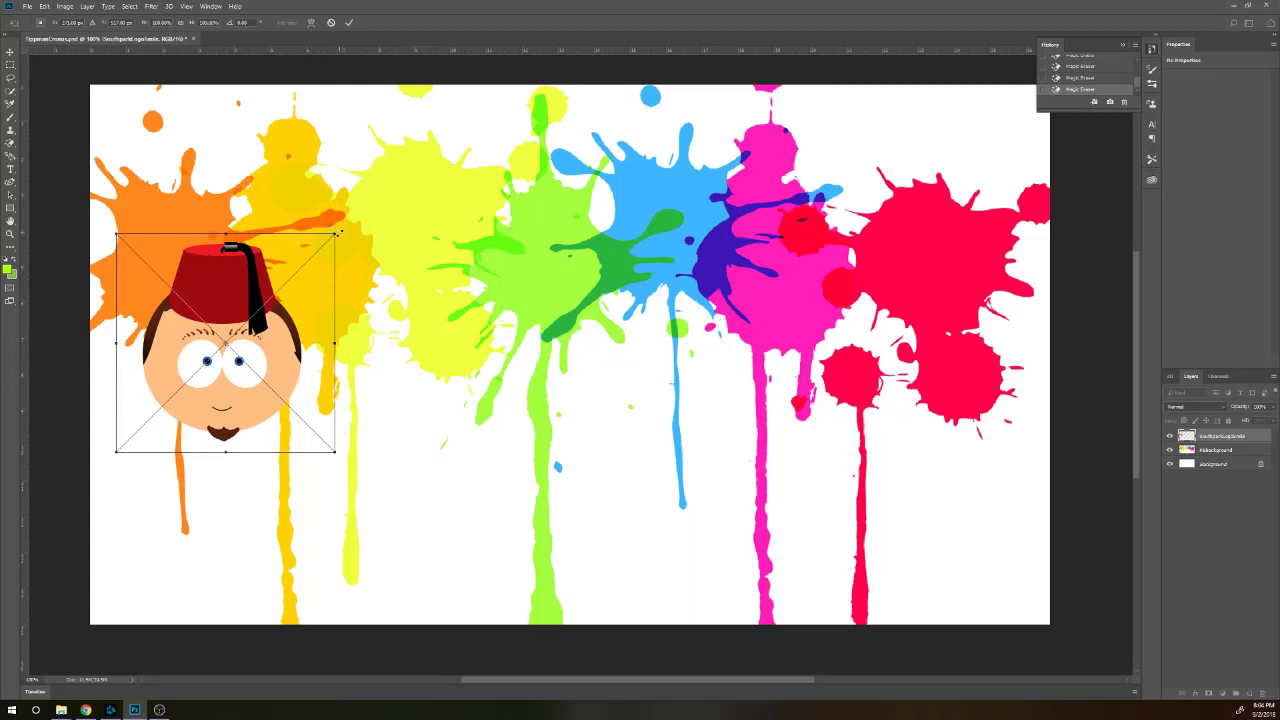
mouse_move(338, 232)
mouse_down()
mouse_move(378, 206)
mouse_move(347, 214)
mouse_up()
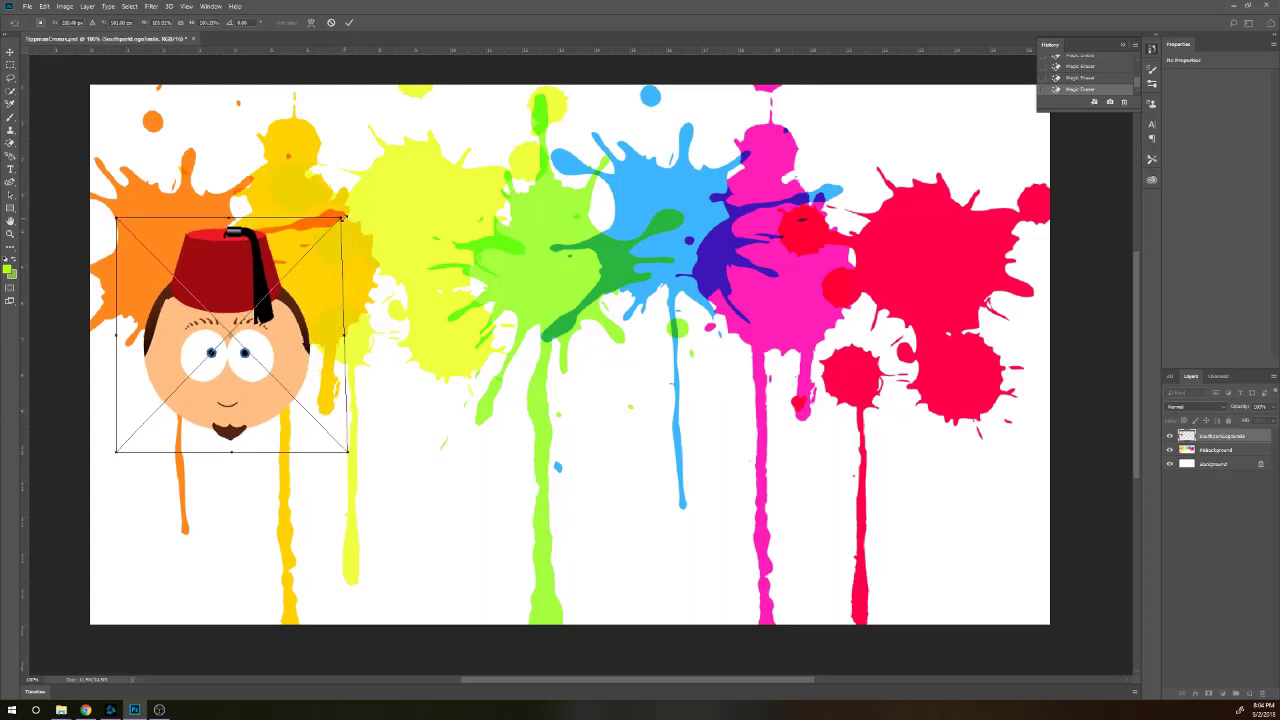
drag(346, 220, 451, 119)
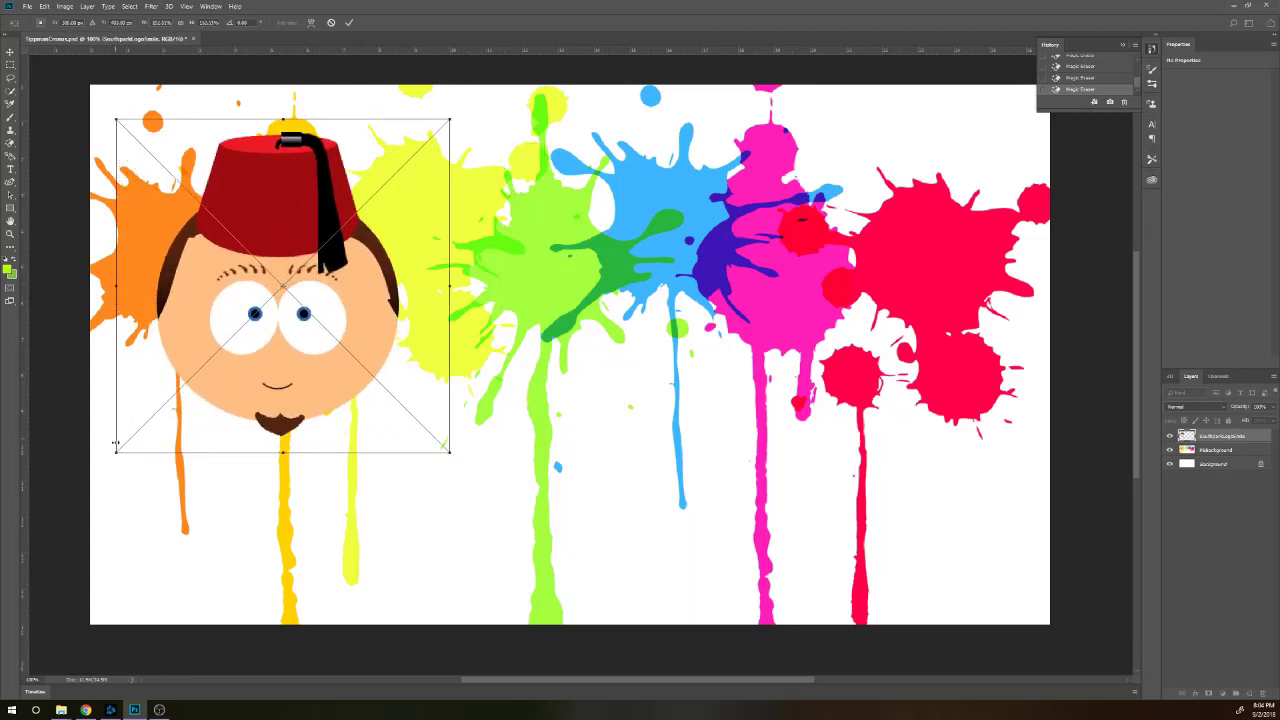
drag(116, 443, 77, 490)
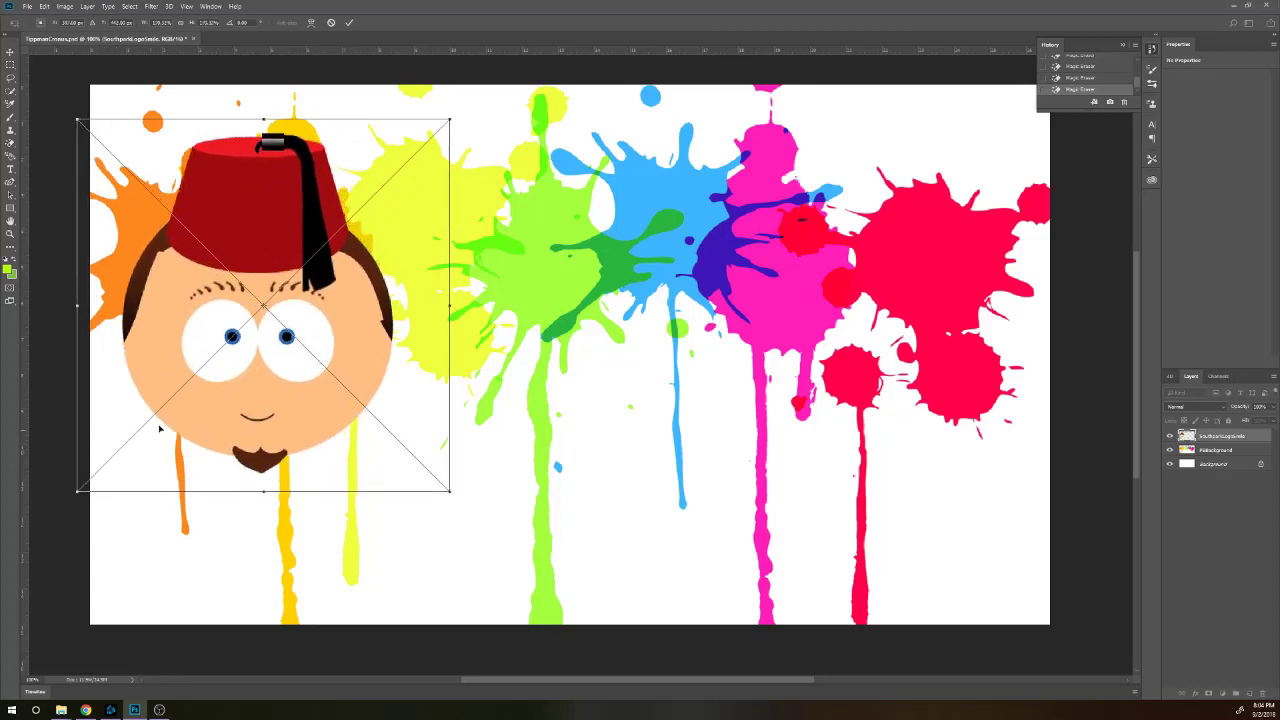
drag(280, 346, 315, 408)
drag(305, 392, 293, 390)
drag(465, 169, 482, 151)
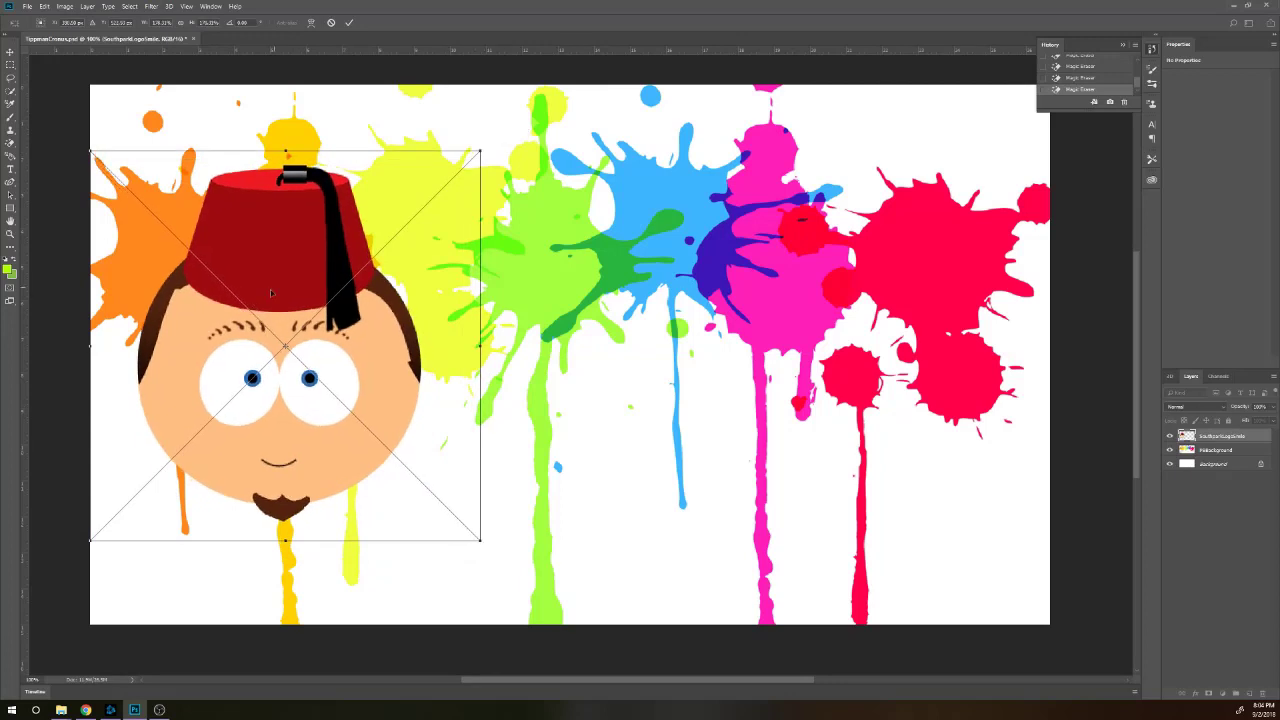
drag(90, 541, 68, 562)
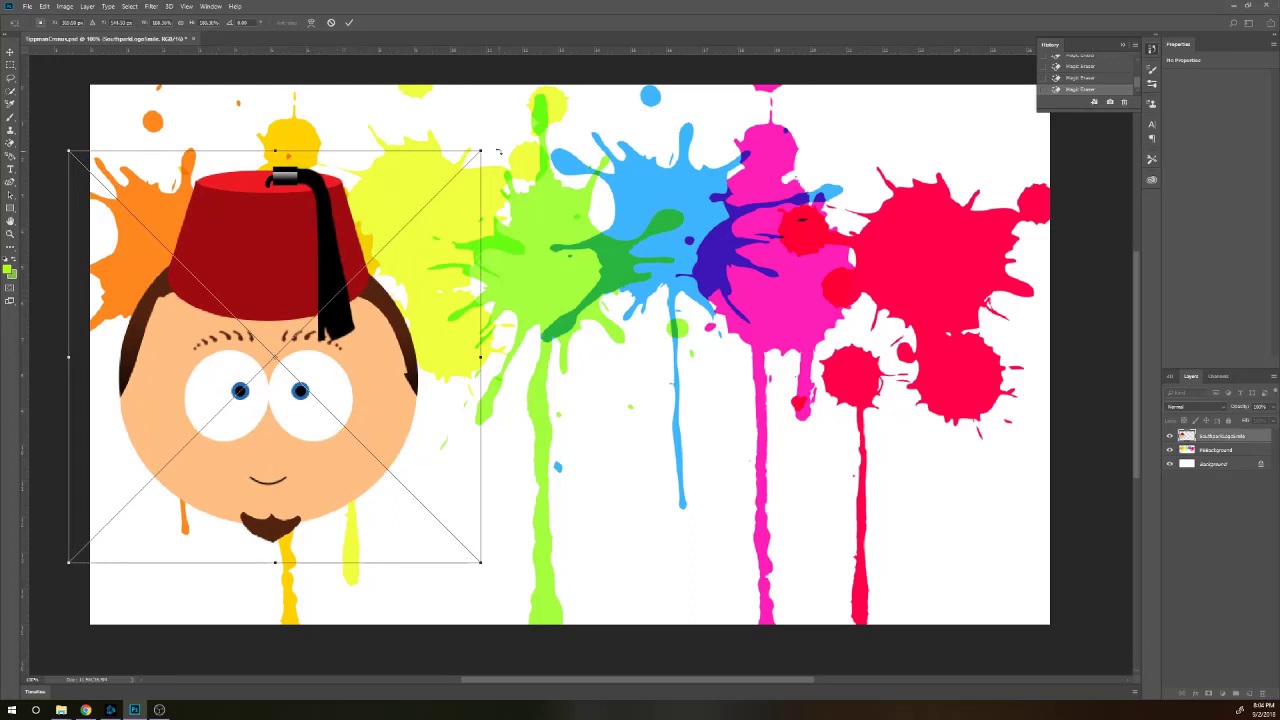
- Rotate the cartoon head about 16.5 degrees clockwise, nudge it into position and commit the transform
drag(498, 150, 556, 206)
drag(286, 348, 298, 353)
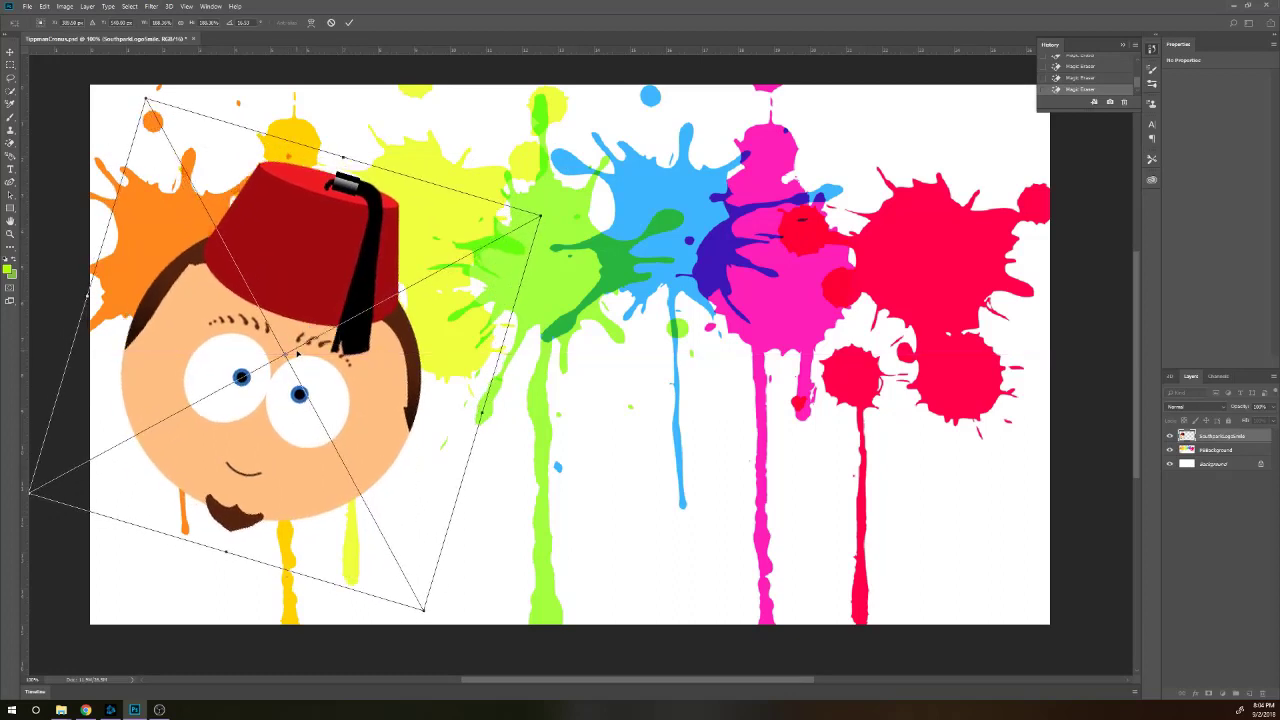
key(Return)
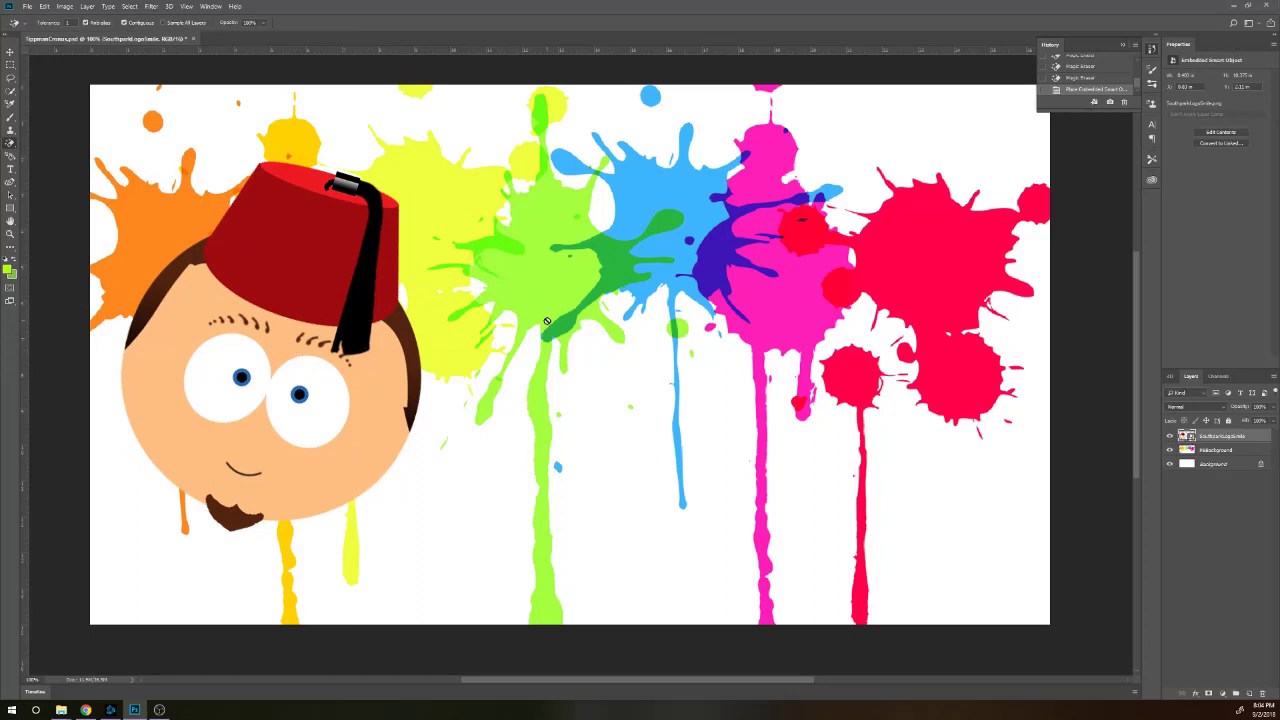
key(ctrl+t)
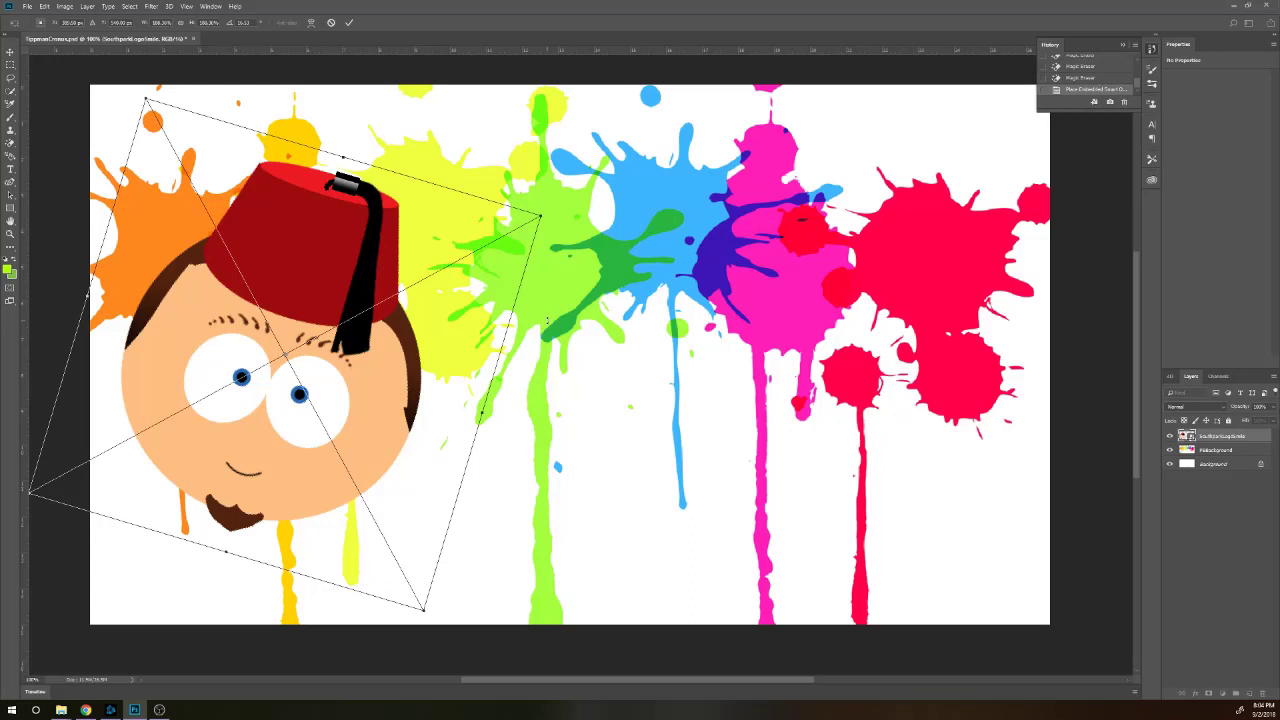
key(Return)
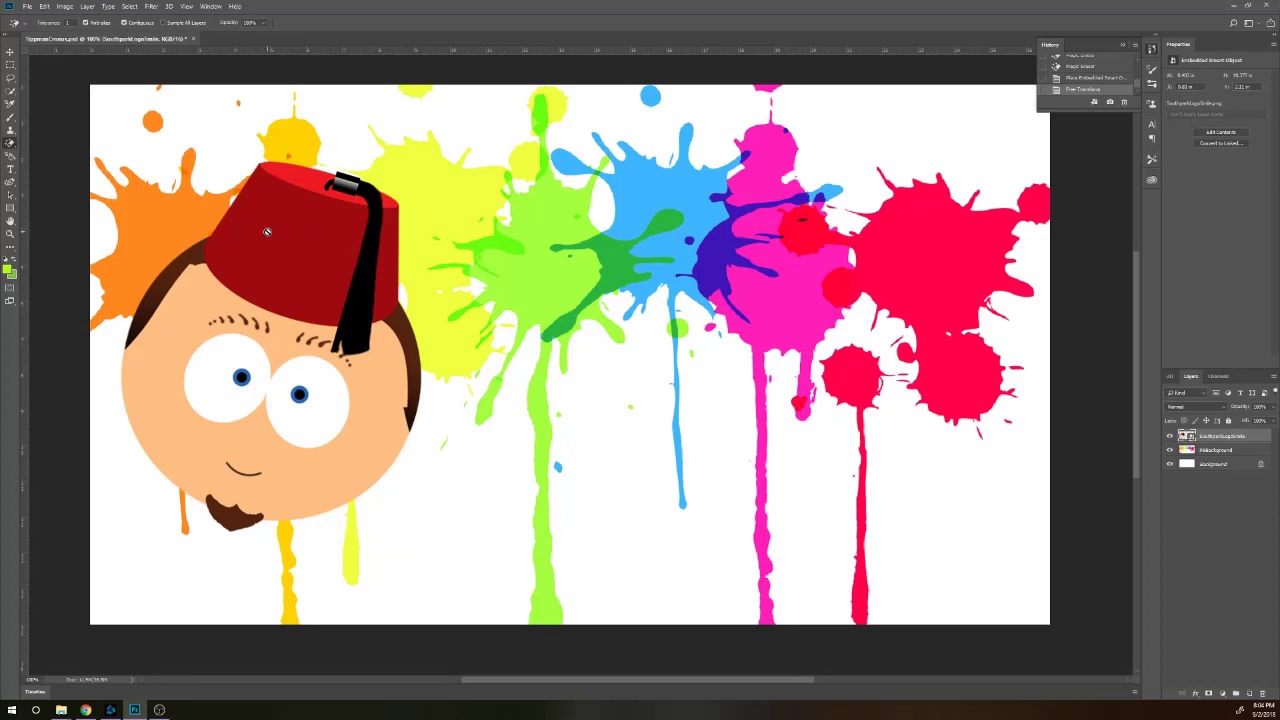
- Apply Drop Shadow and Bevel & Emboss effects to the cartoon head layer
double_click(1259, 438)
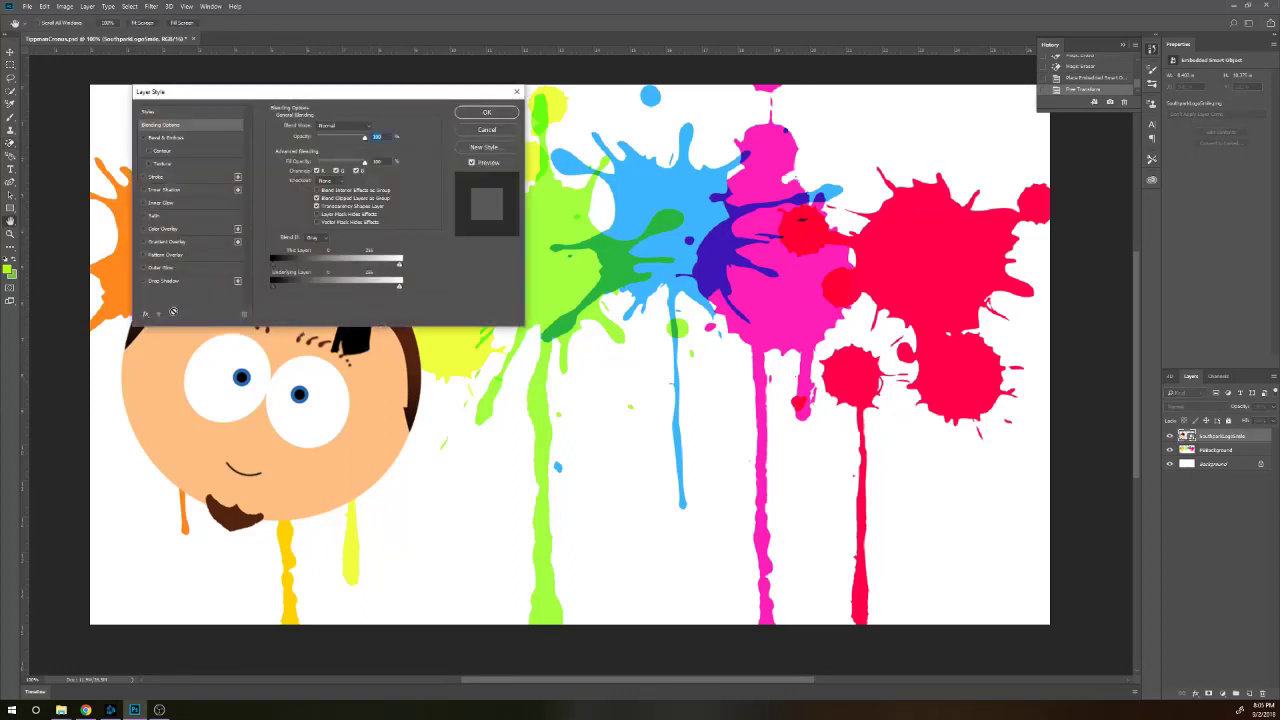
click(143, 281)
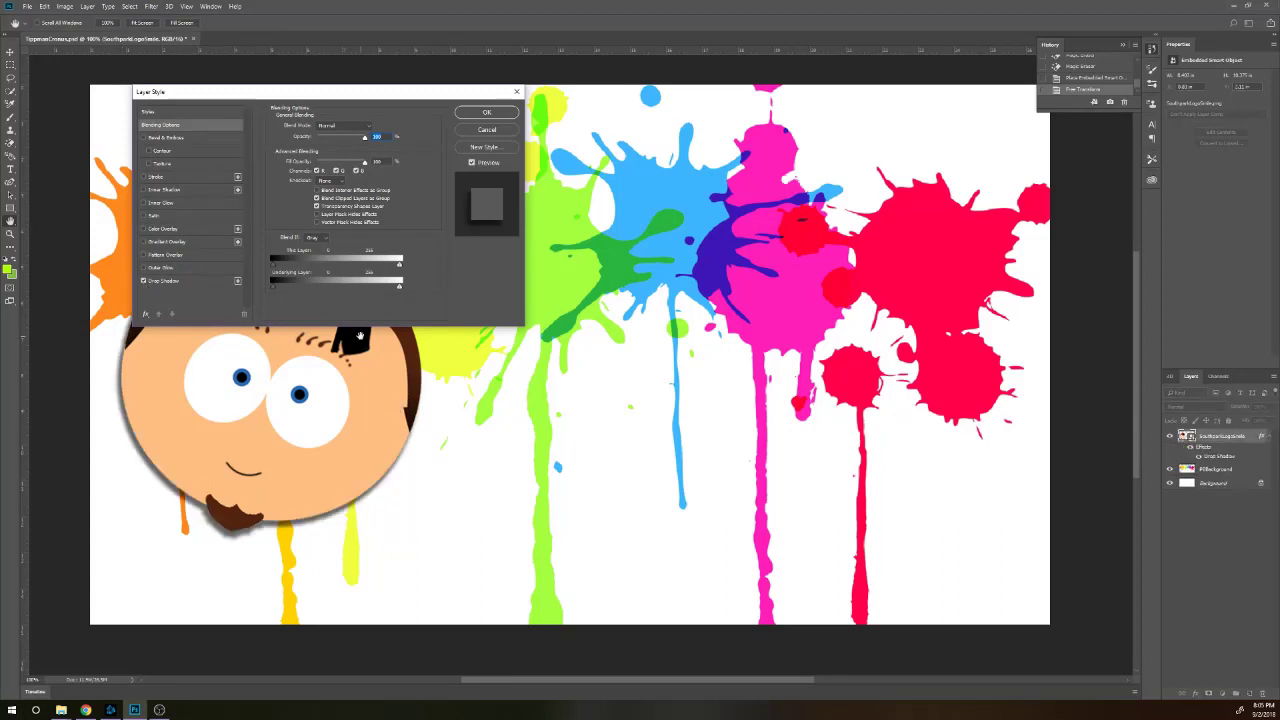
drag(405, 90, 793, 179)
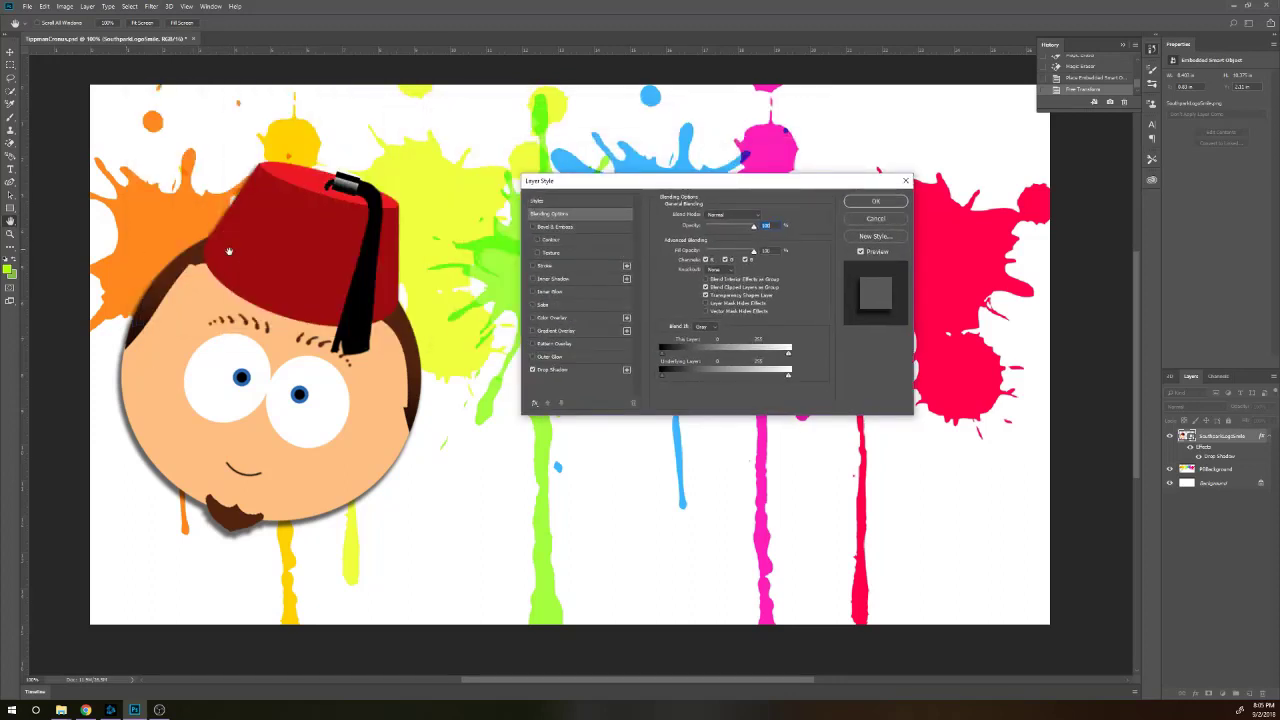
click(532, 227)
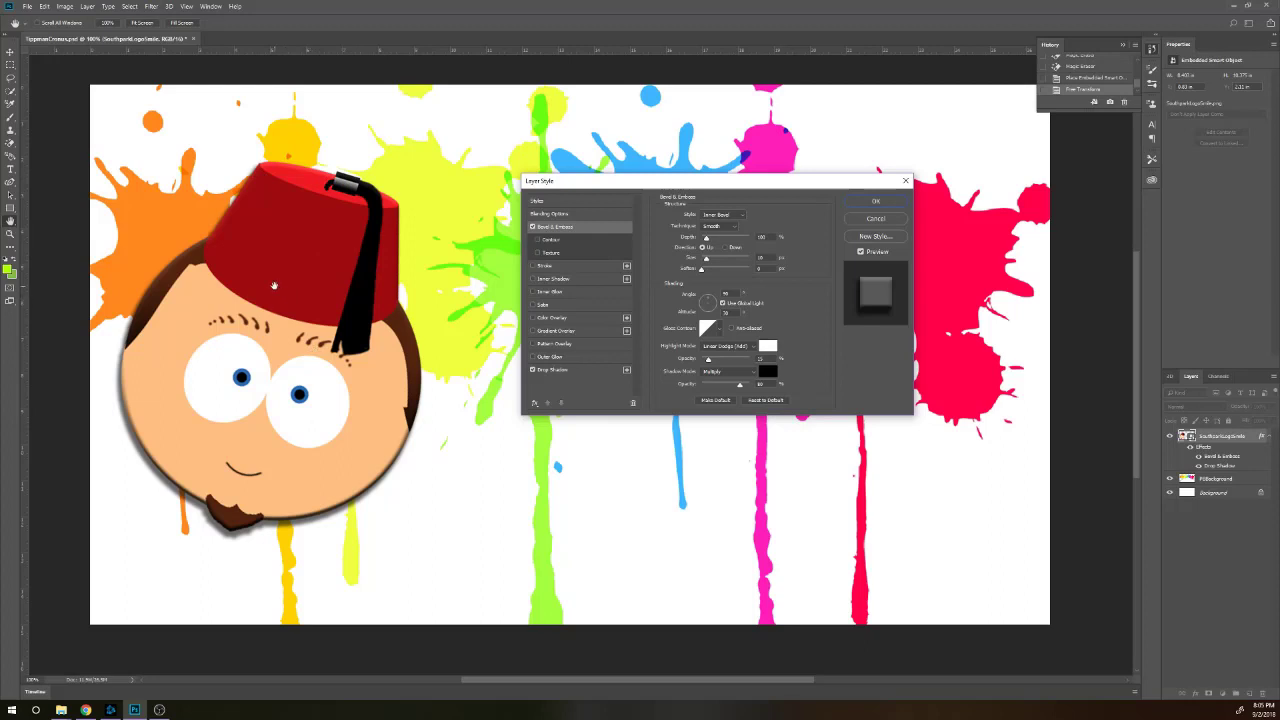
click(876, 202)
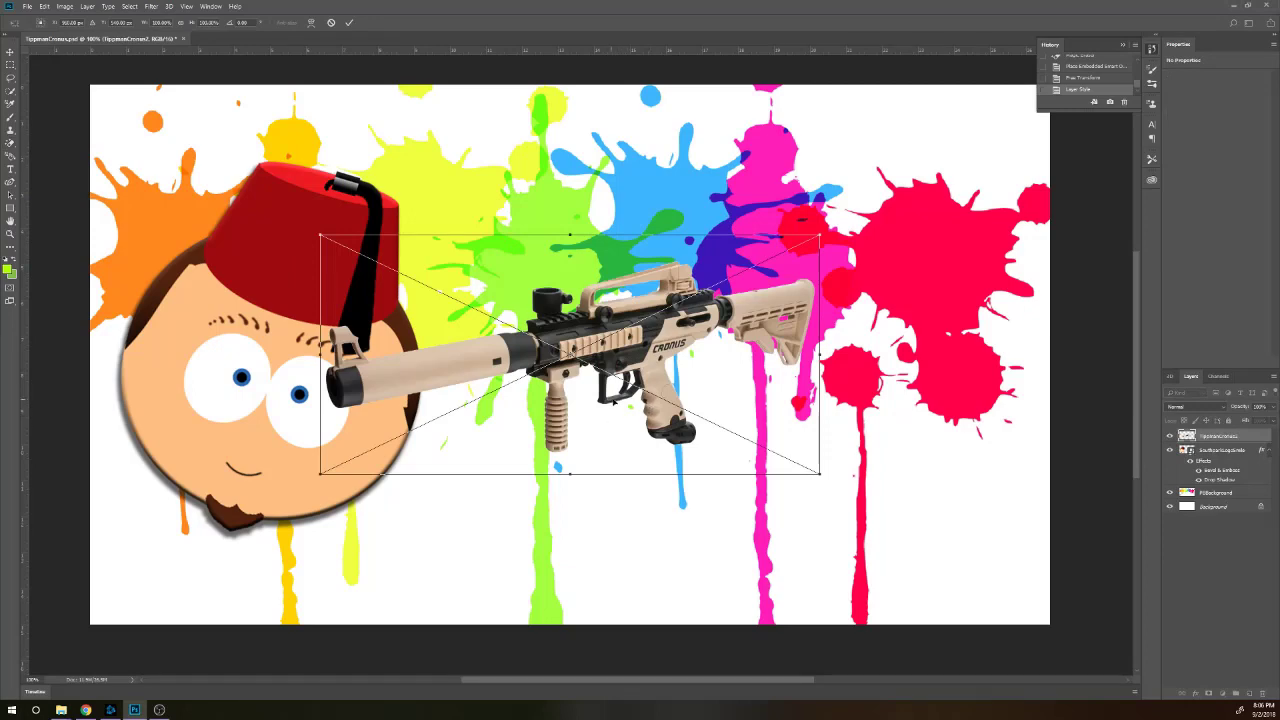
- Position the placed Cronus marker image in the canvas's upper right area, rotated about 6.5 degrees counterclockwise, and commit the placement
drag(622, 350, 816, 200)
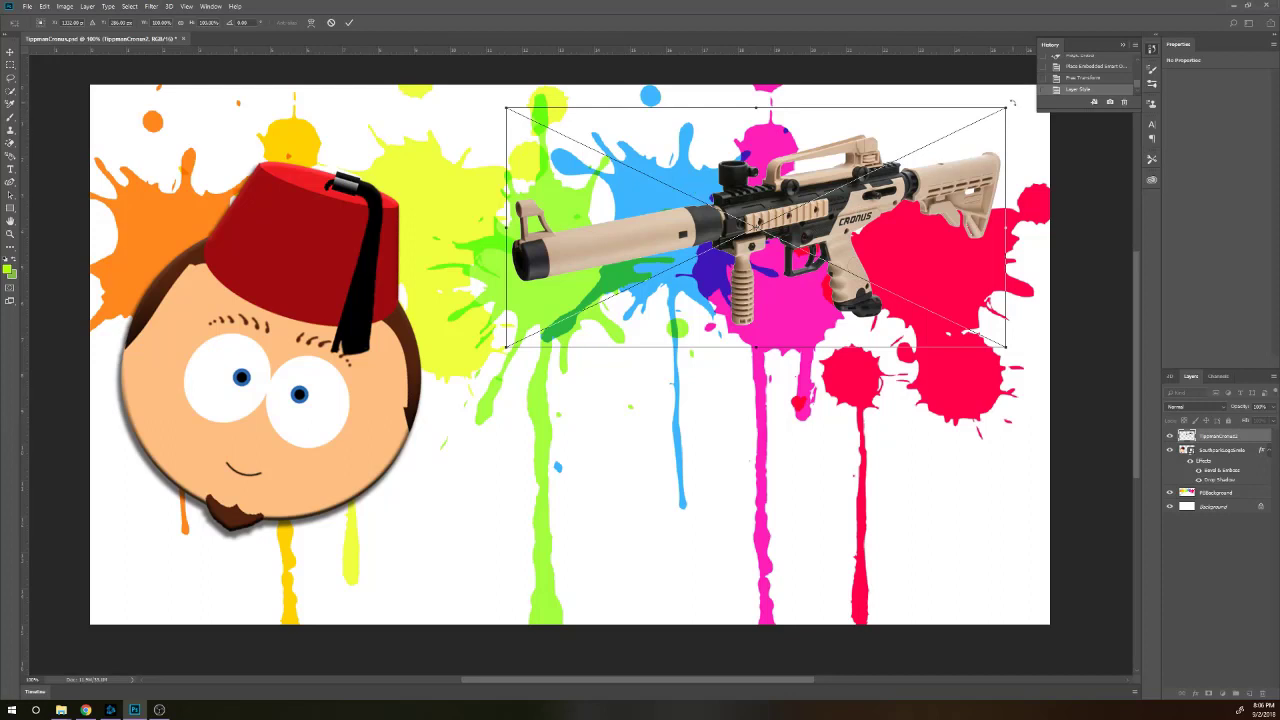
drag(1012, 102, 989, 82)
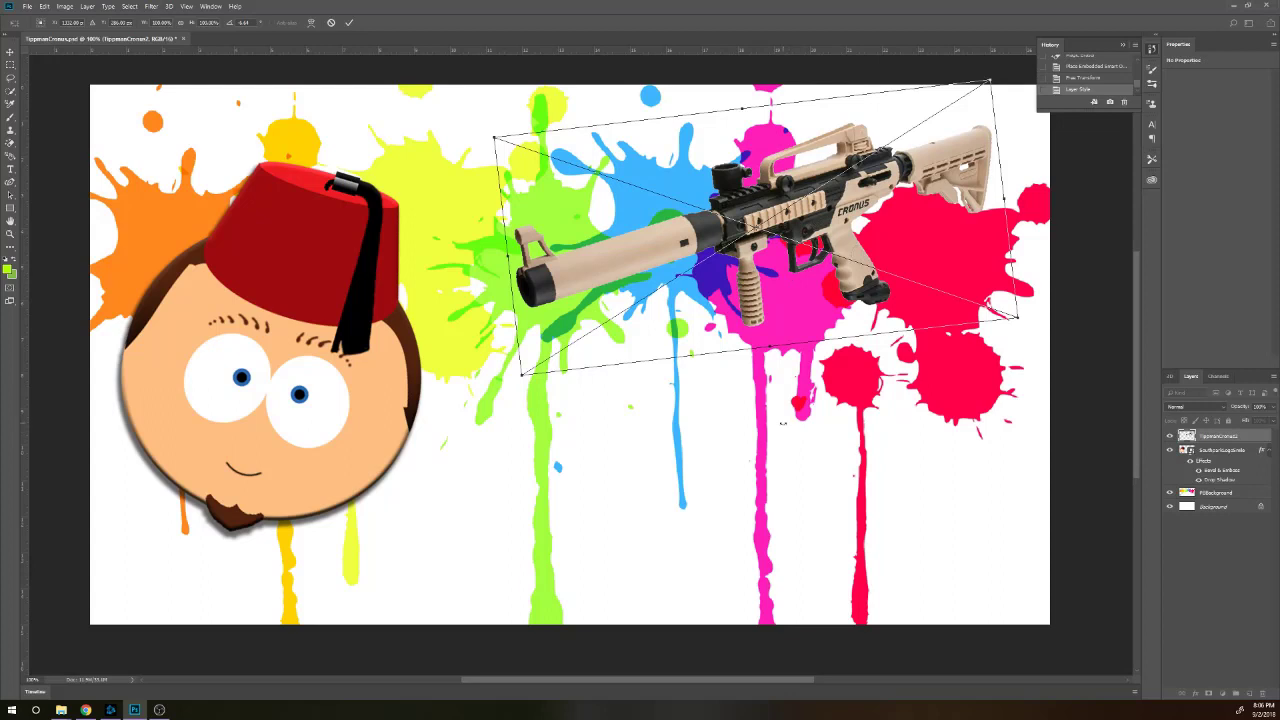
key(w)
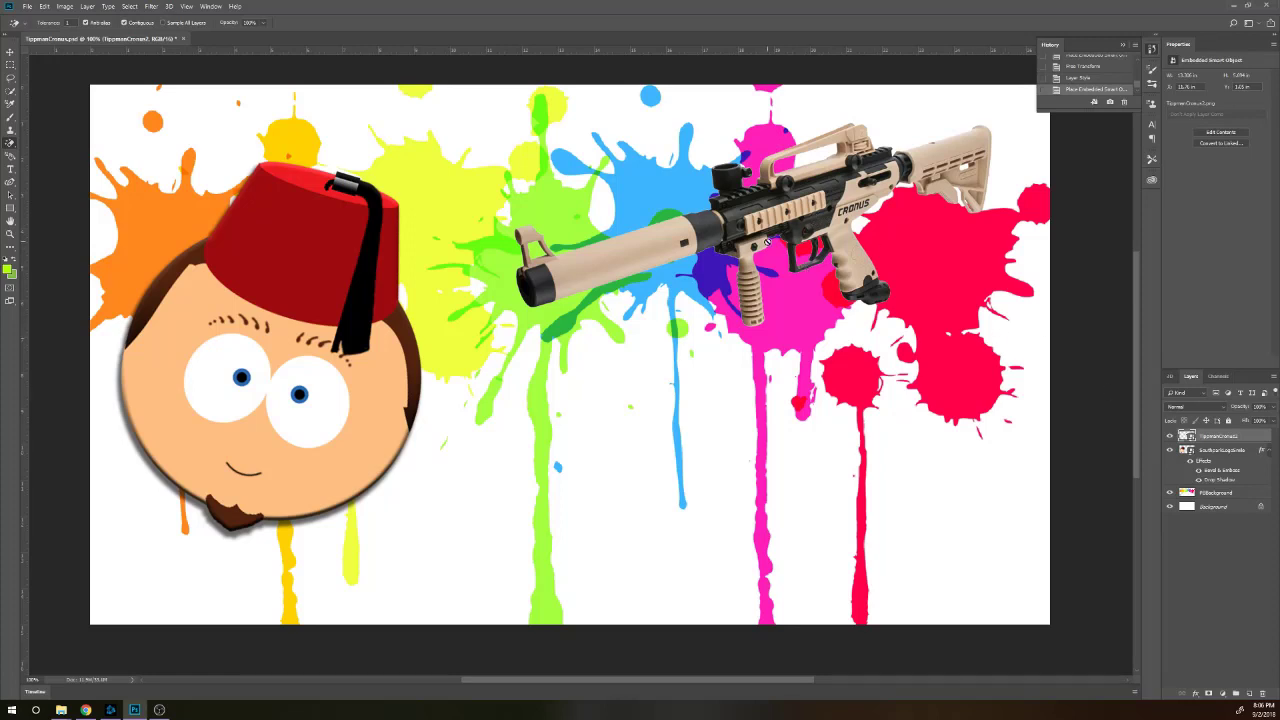
- Apply Drop Shadow and Bevel & Emboss effects to the Cronus marker layer
double_click(1241, 436)
click(1249, 440)
double_click(1249, 440)
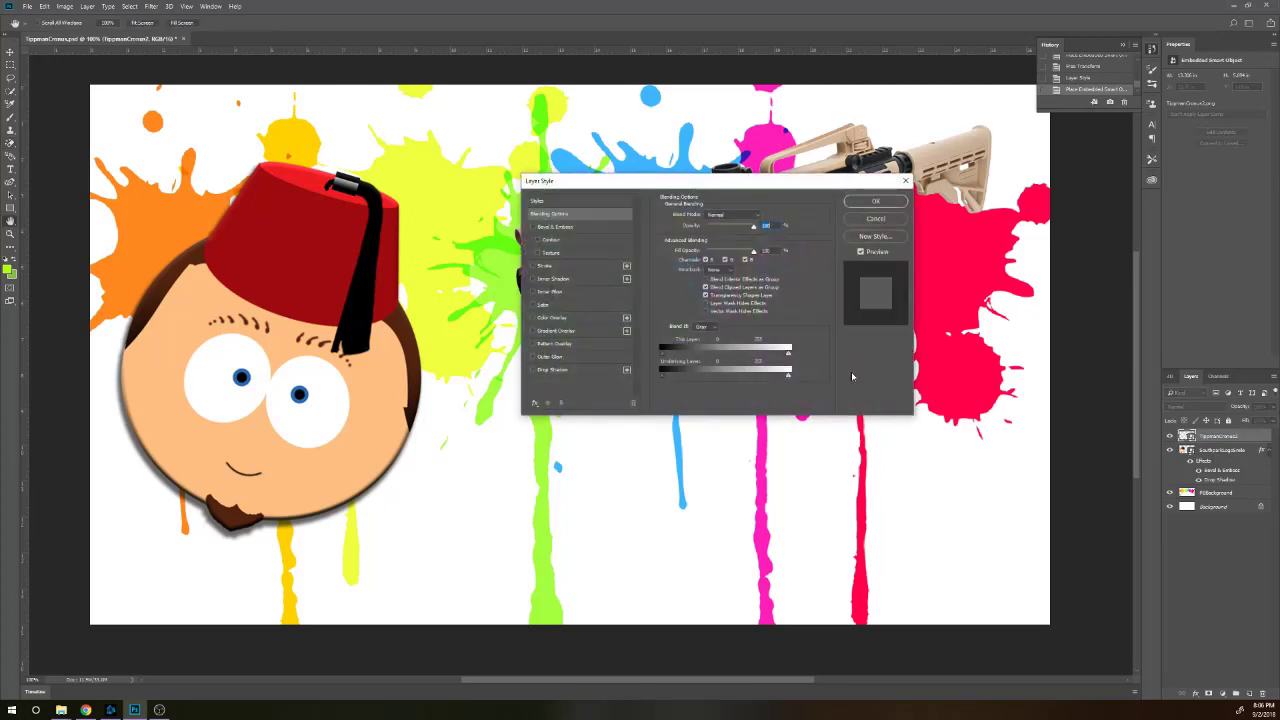
click(533, 369)
drag(713, 190, 385, 277)
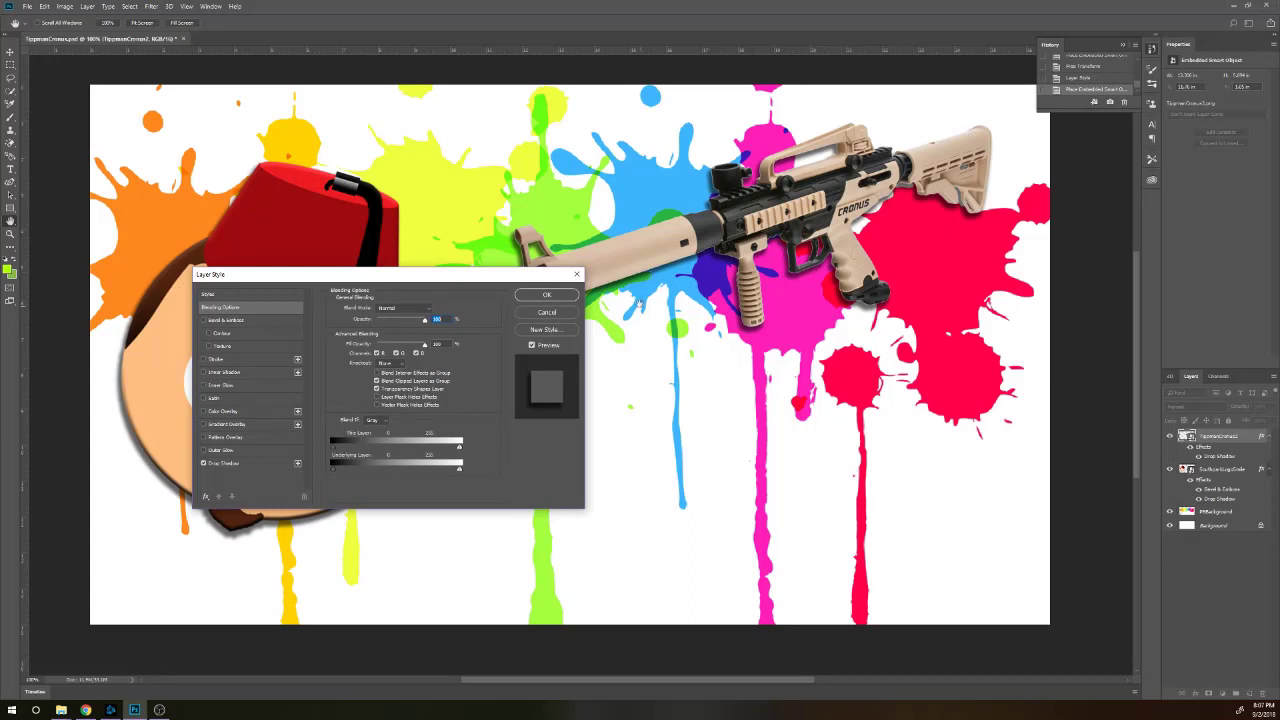
click(204, 320)
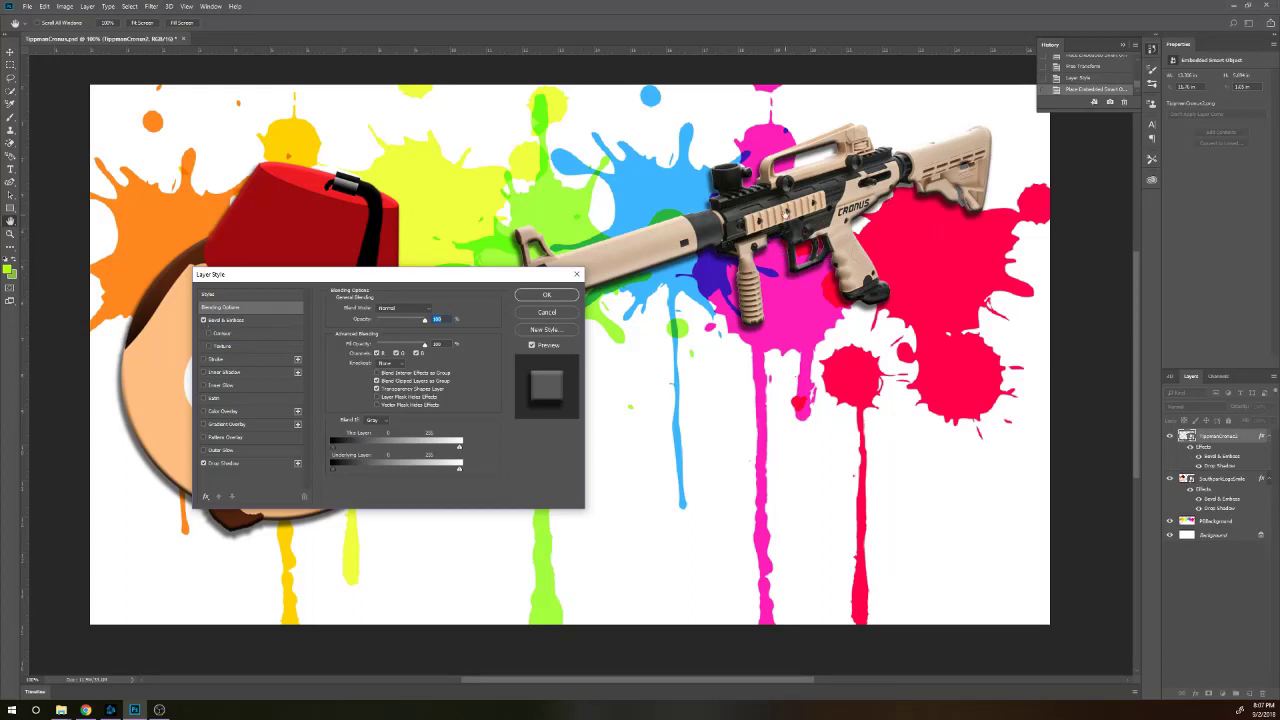
drag(480, 280, 392, 347)
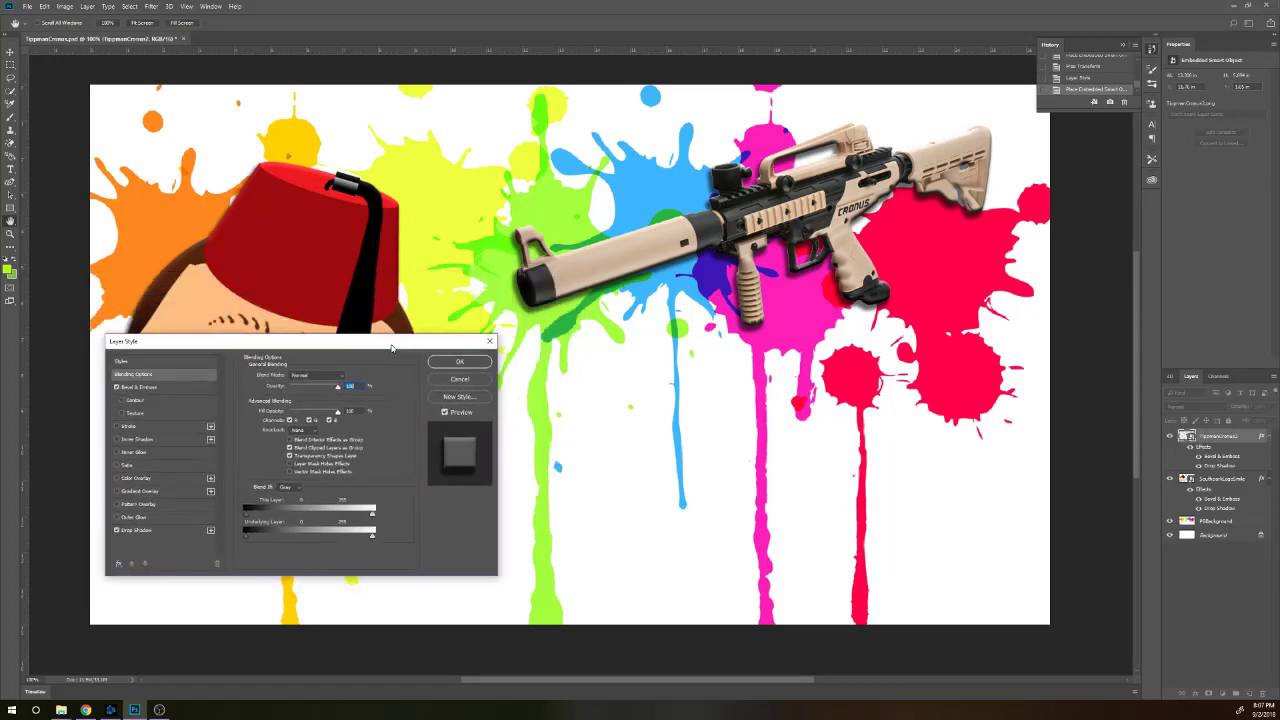
click(457, 363)
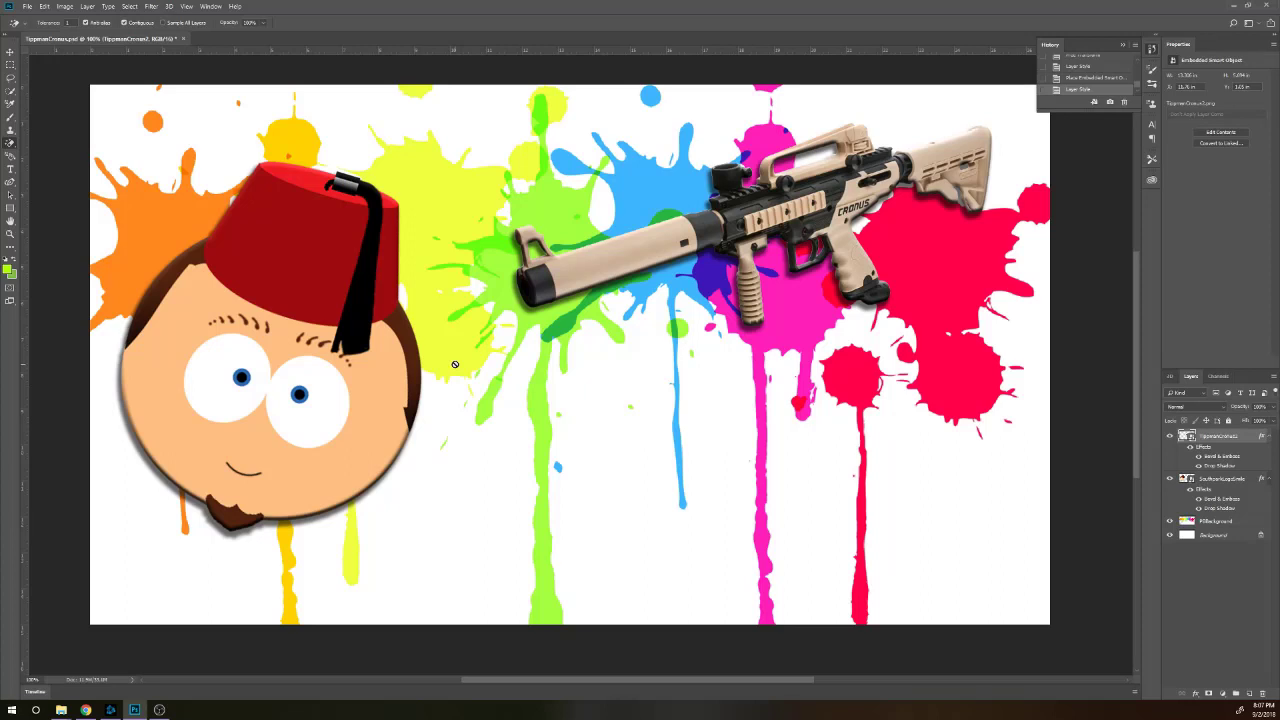
- Add a text layer below the marker reading "PAINTBALL", "GUN" and "UNBOXING!" on three separate lines
click(10, 170)
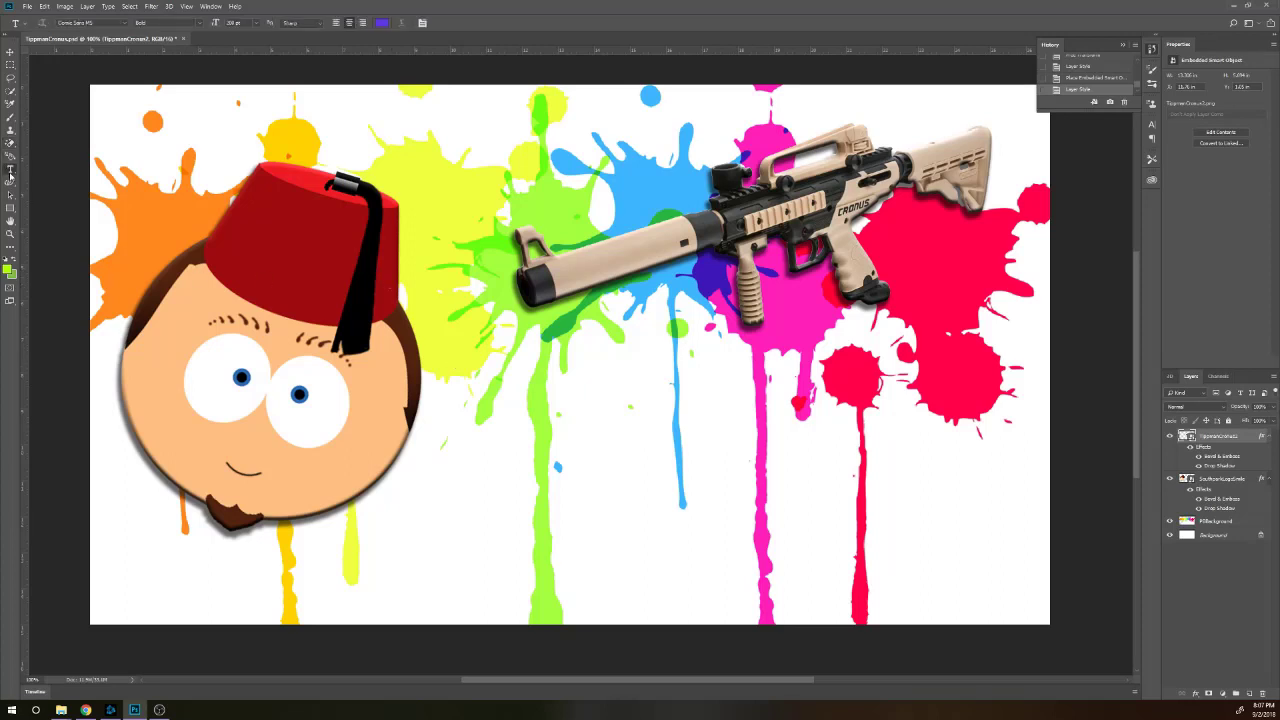
click(508, 385)
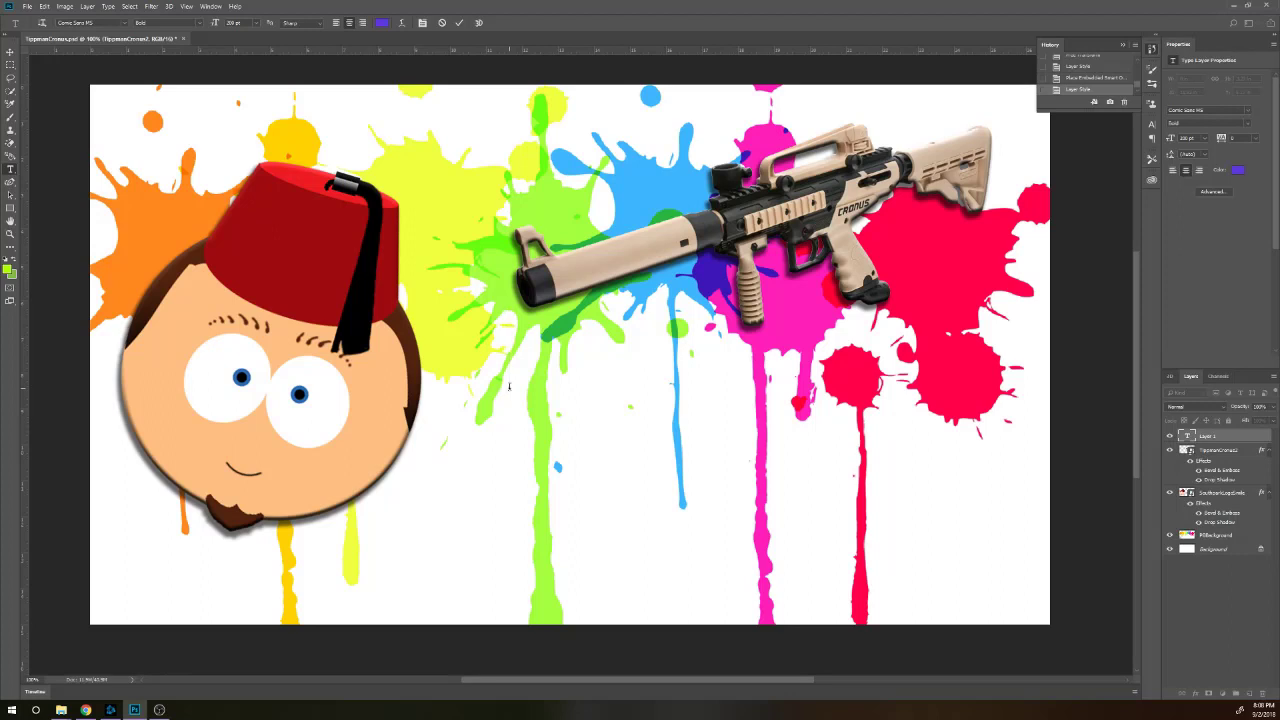
text(pA)
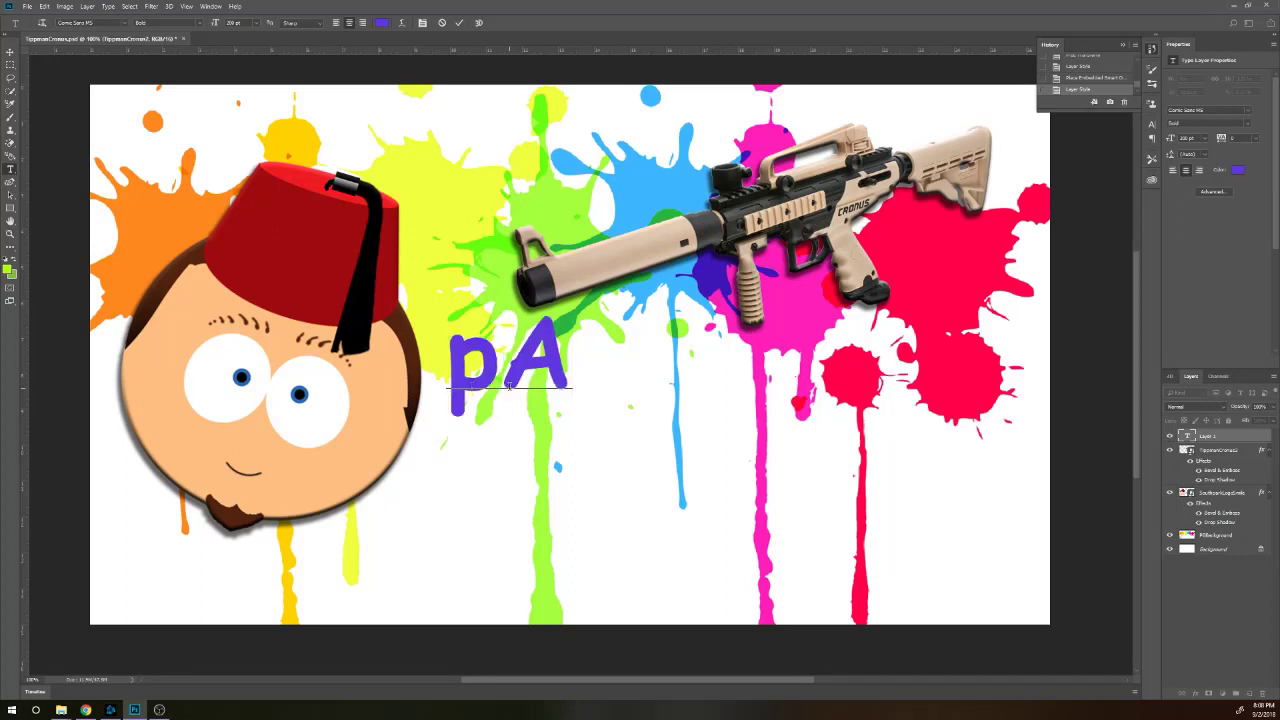
key(BackSpace)
key(BackSpace)
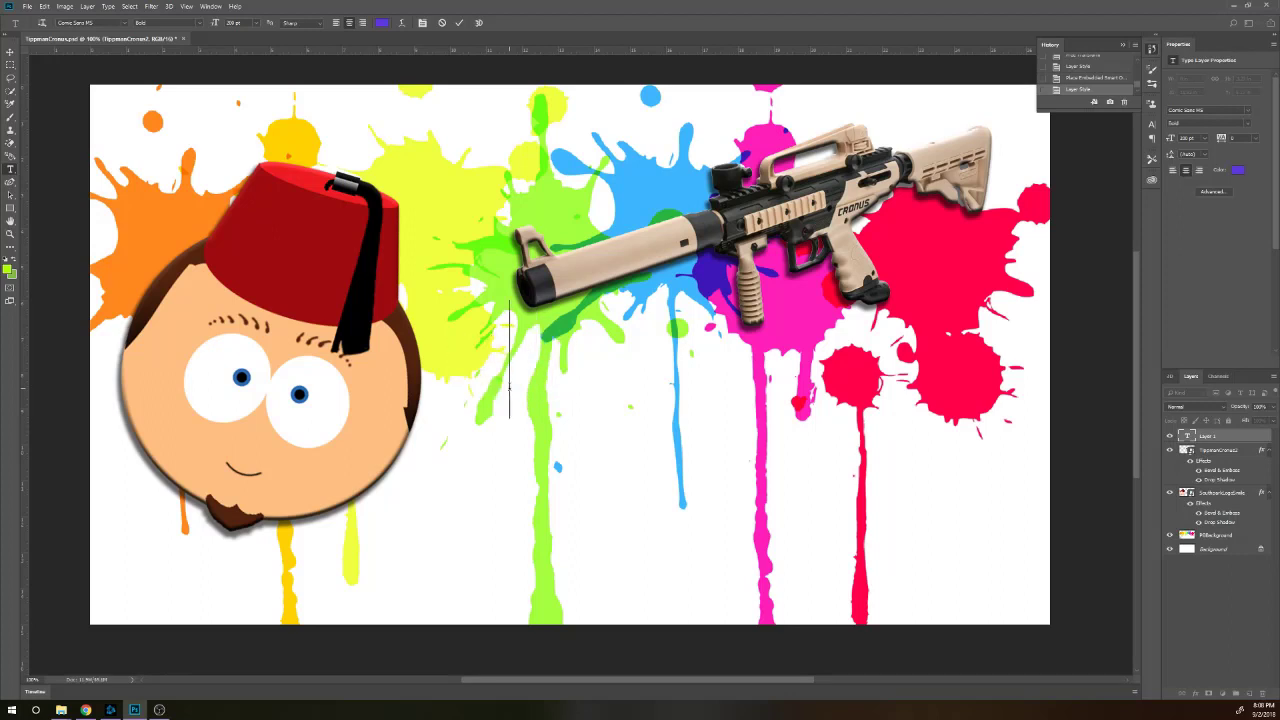
text(PAINT)
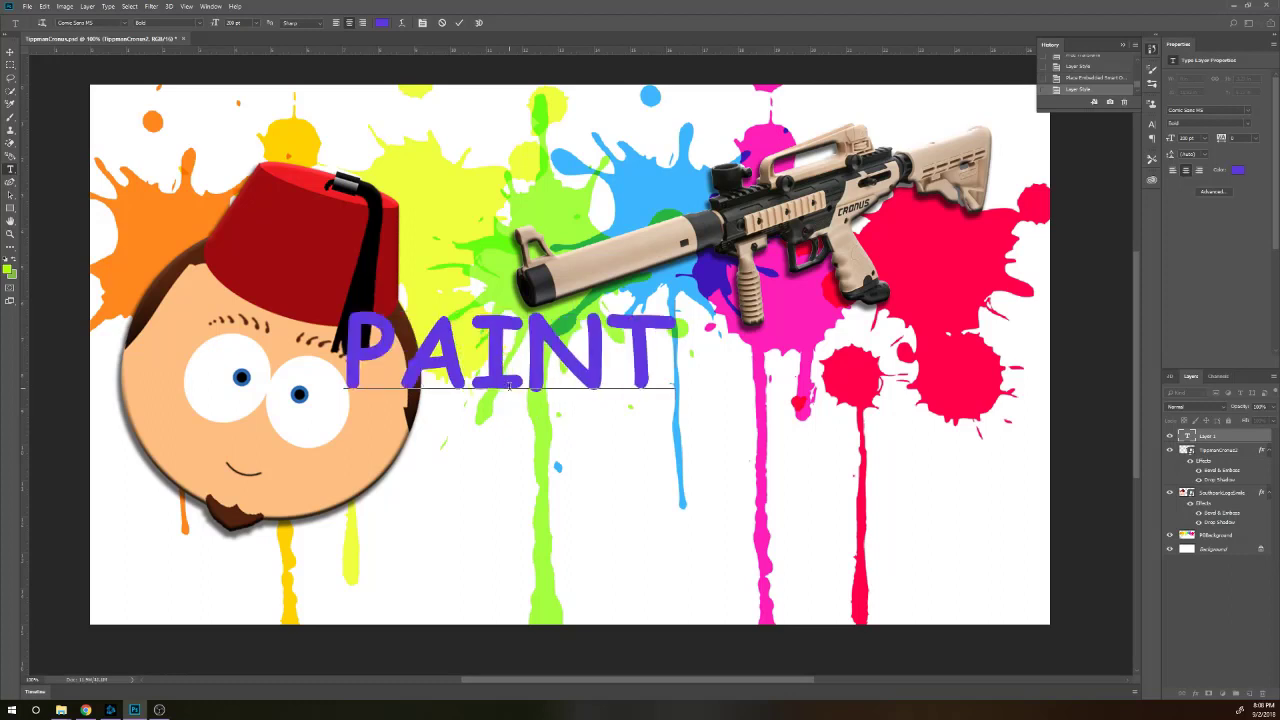
text(BALL)
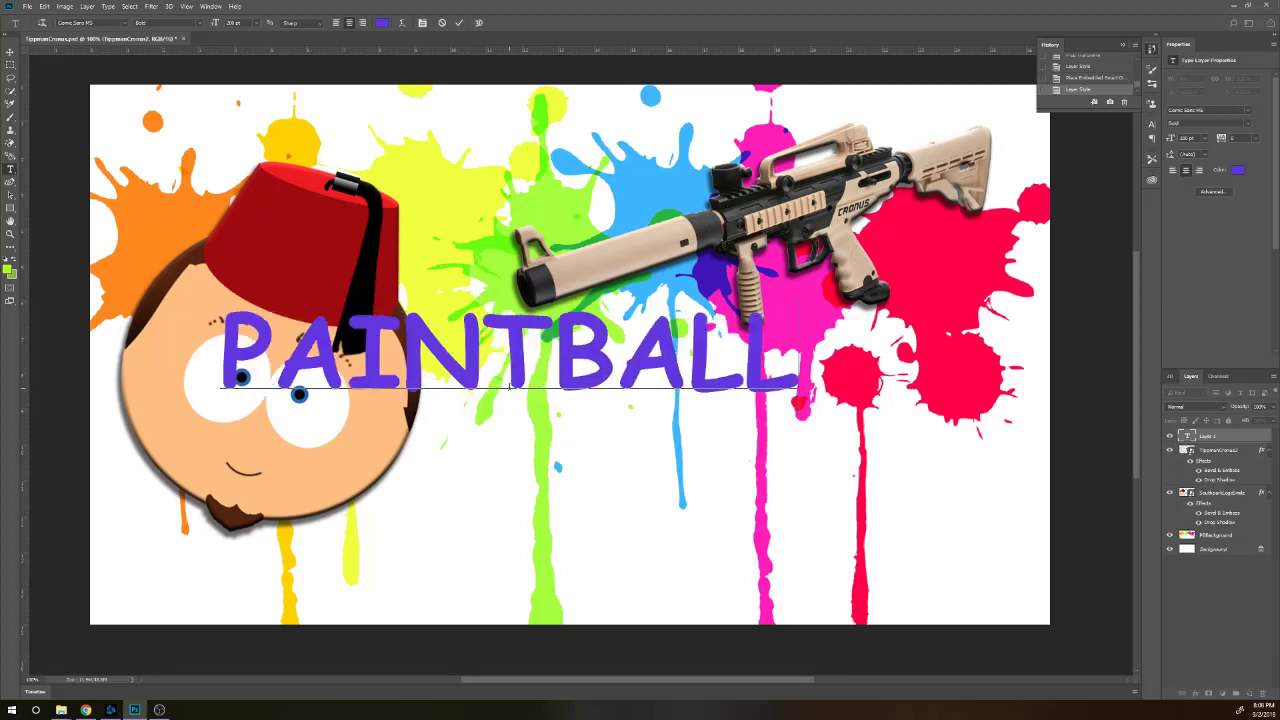
key(Return)
text(GUN)
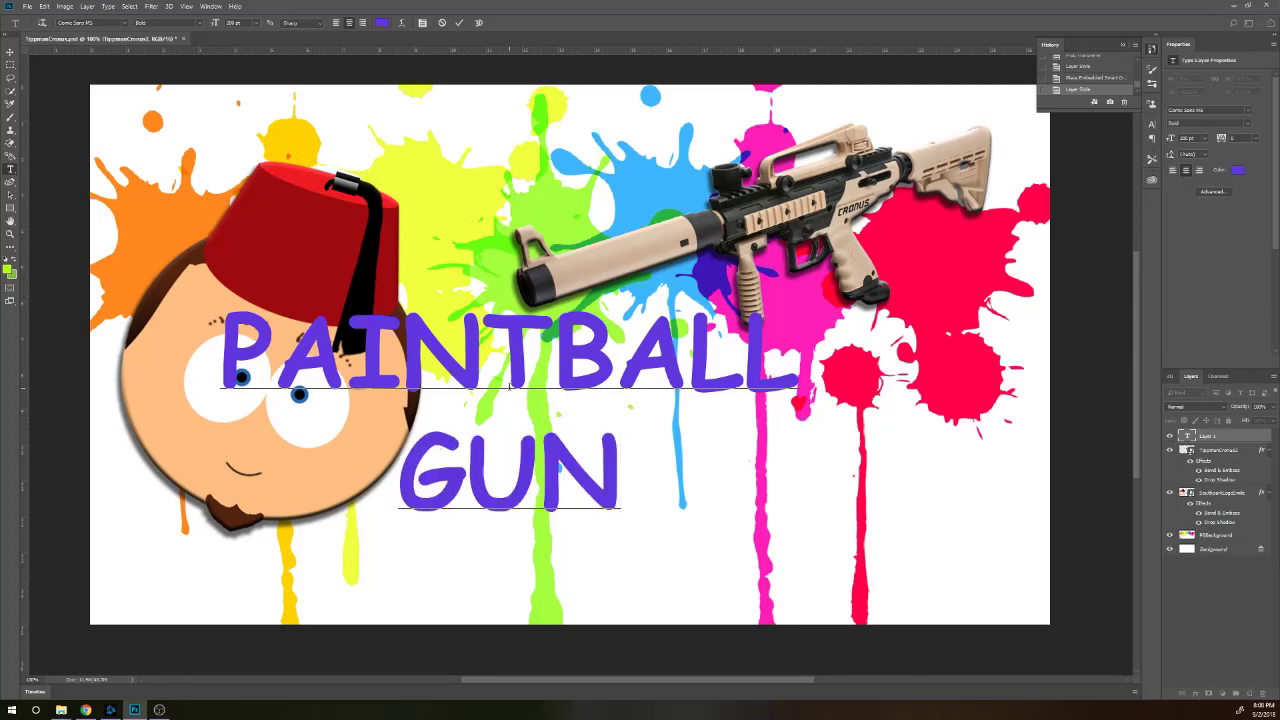
key(Return)
text(UNBOXING)
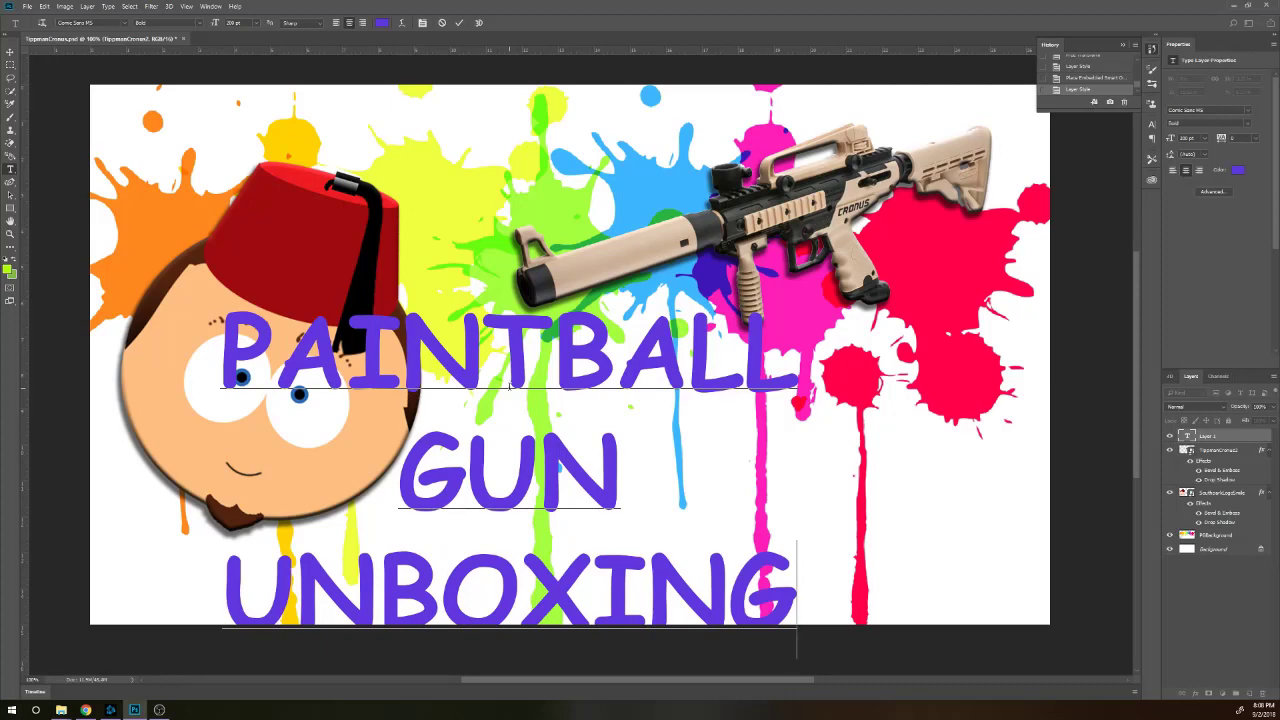
text(!)
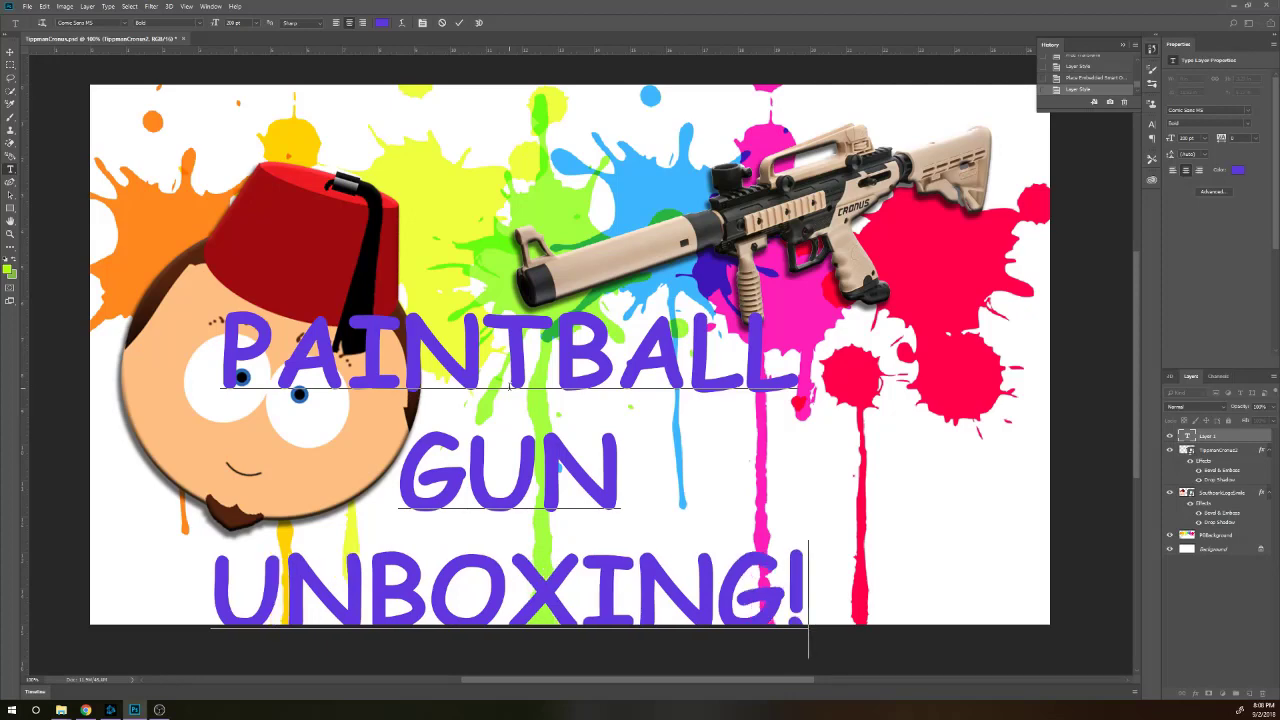